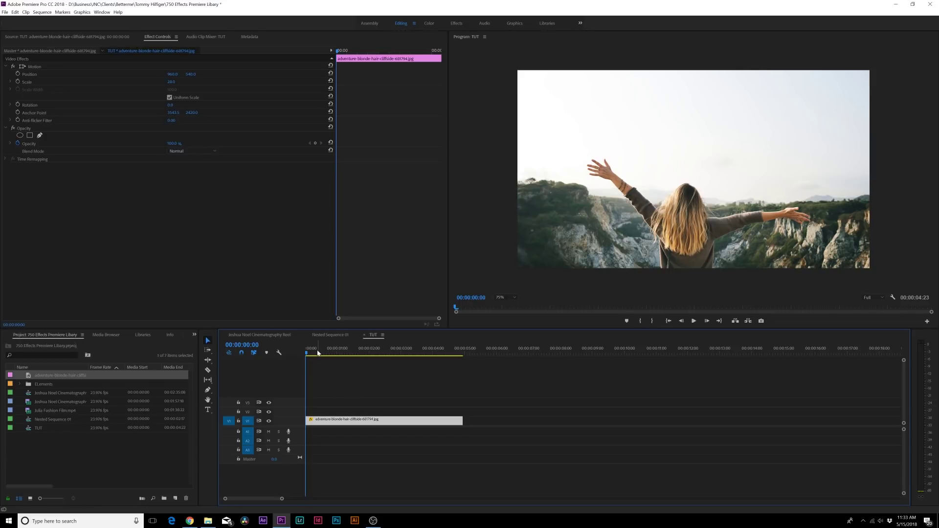
# - Add a pen-drawn opacity mask to the photo clip and lay its first edge diagonally across the frame through the raised left hand
pyautogui.hotkey('shift', '7')
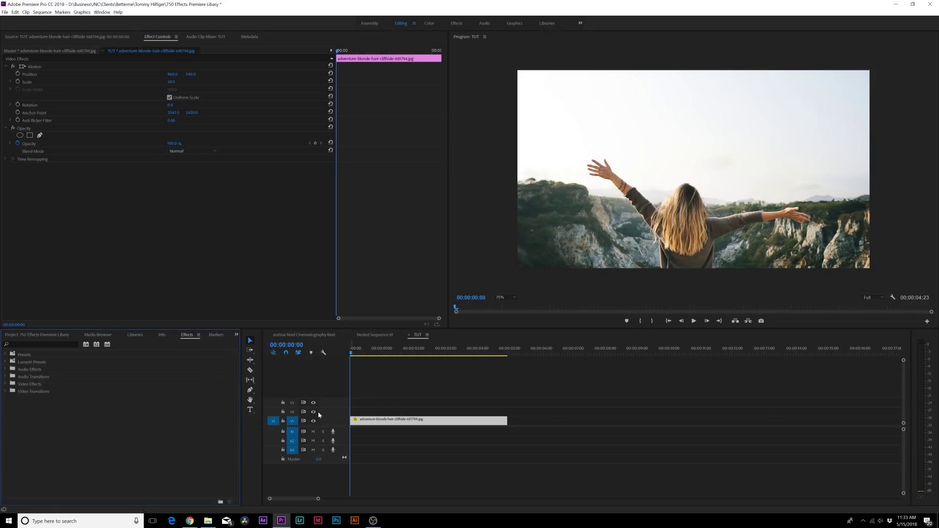
pyautogui.doubleClick(385, 419)
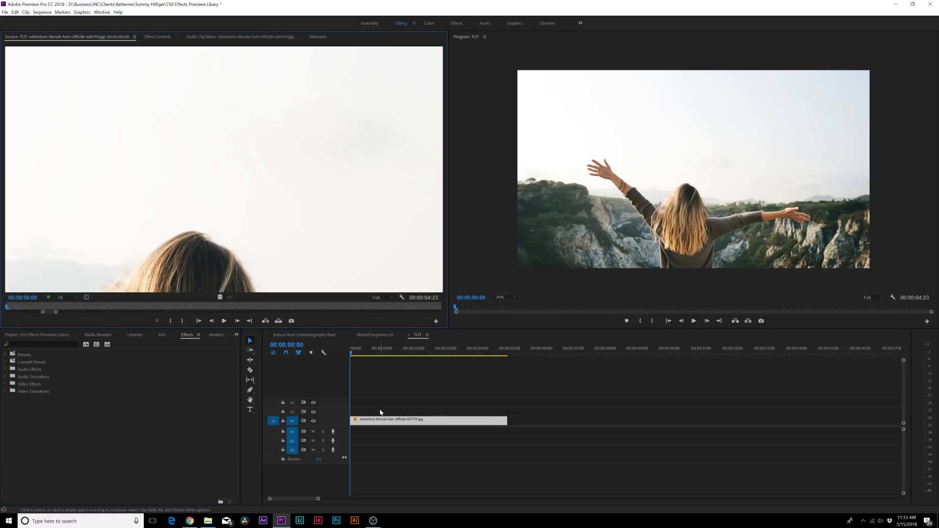
pyautogui.click(158, 38)
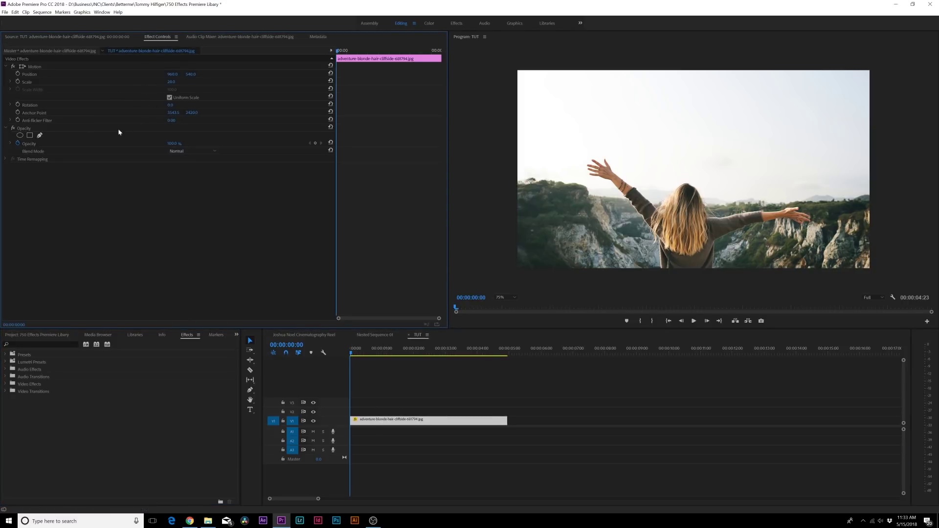
pyautogui.click(34, 129)
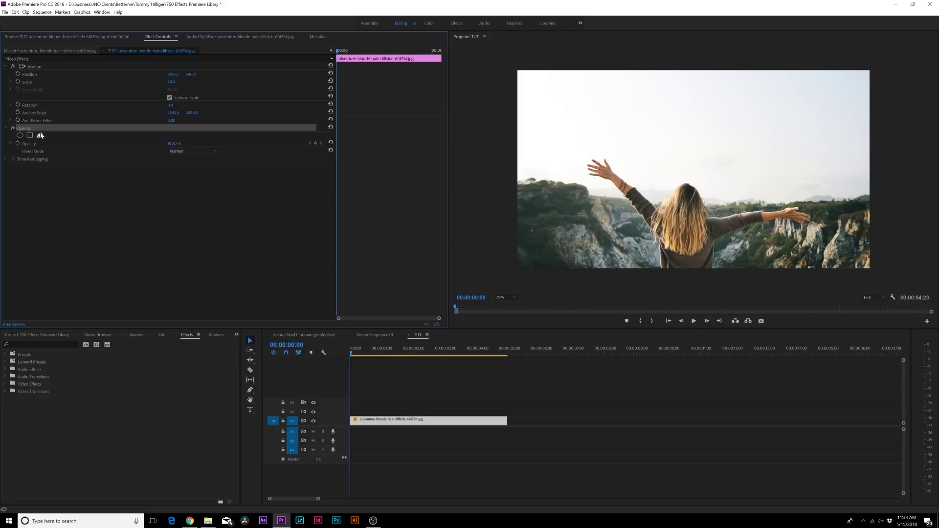
pyautogui.click(40, 136)
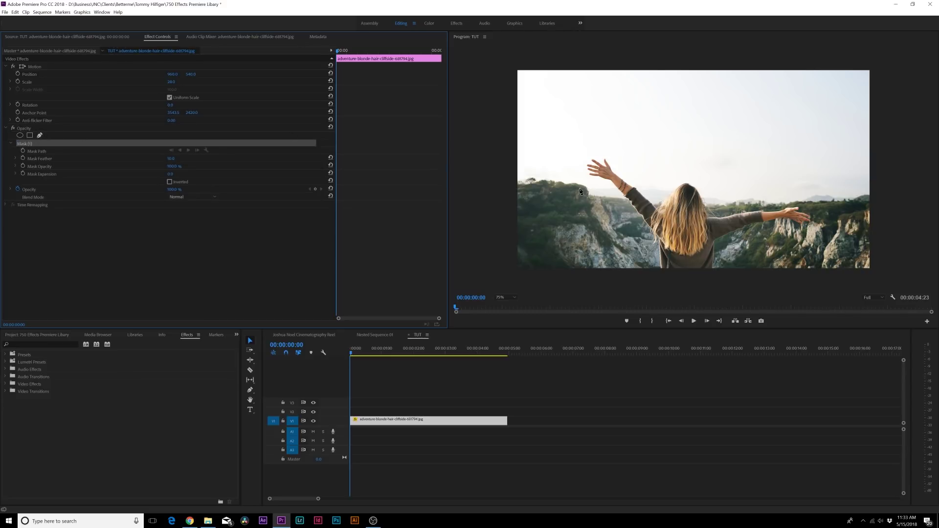
pyautogui.click(500, 297)
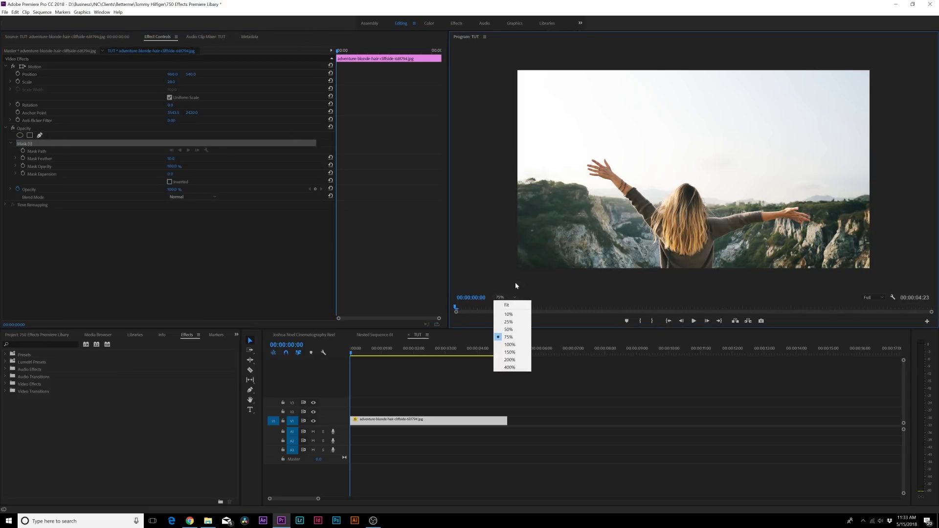
pyautogui.click(509, 336)
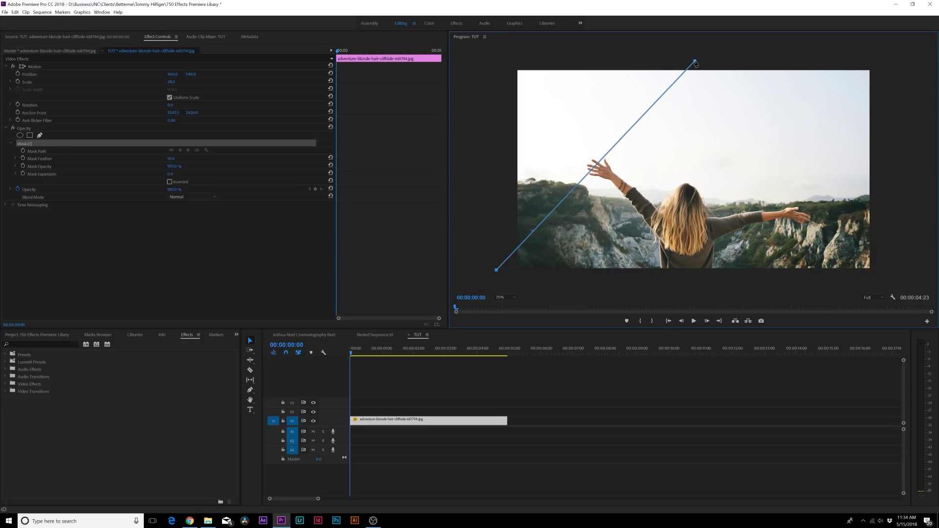
pyautogui.click(730, 64)
# - Complete the mask outline with points outside the frame so it encloses the image's upper-left portion
pyautogui.click(506, 297)
pyautogui.click(508, 329)
pyautogui.click(506, 296)
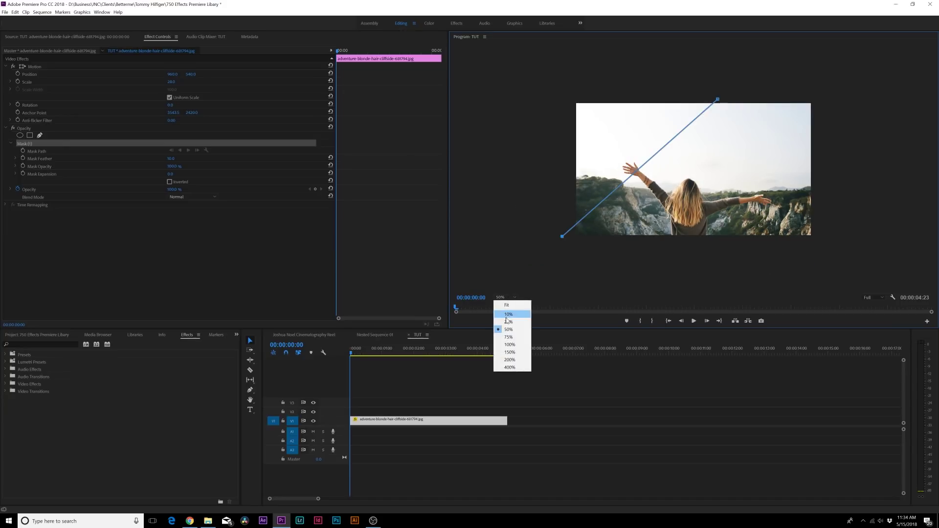
pyautogui.click(508, 321)
pyautogui.click(618, 84)
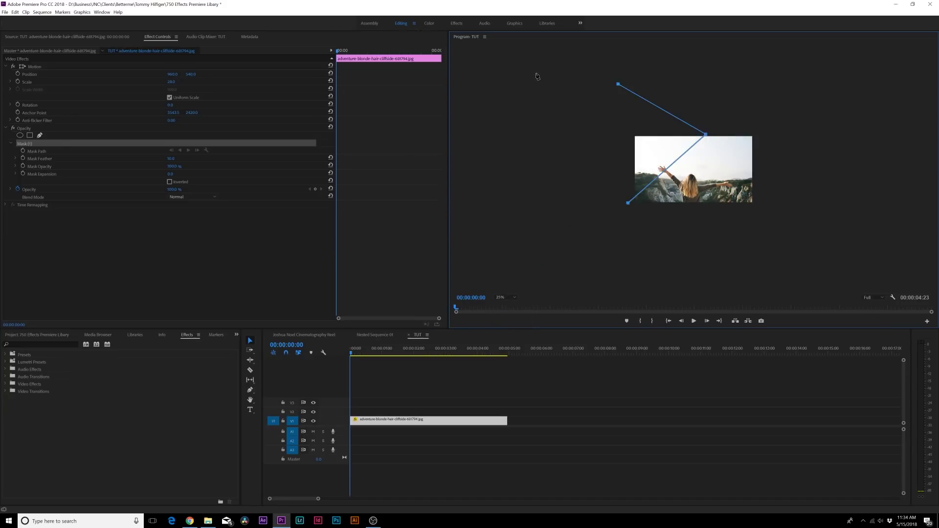
pyautogui.hotkey('ctrl', 'z')
pyautogui.click(691, 62)
pyautogui.click(556, 66)
pyautogui.click(550, 235)
pyautogui.click(628, 203)
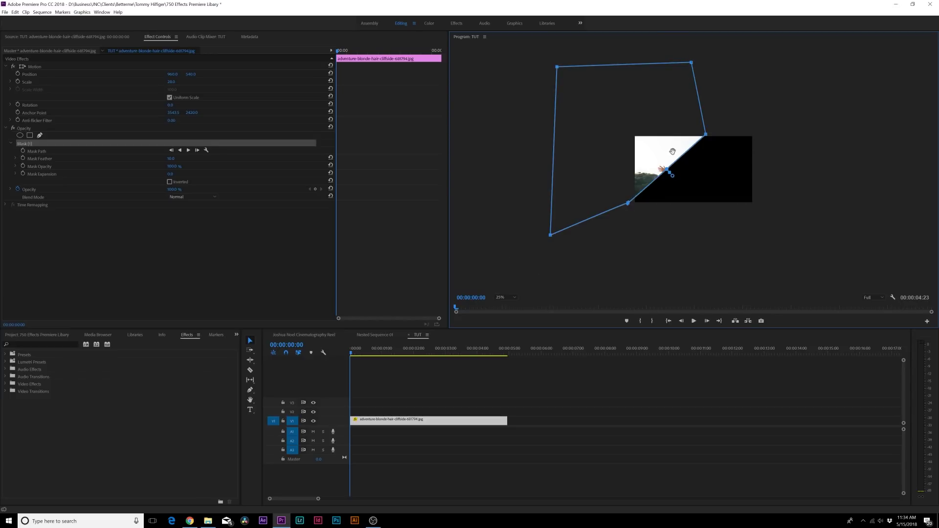
# - Duplicate the masked photo clip onto track V2 and invert the mask on the V1 copy
pyautogui.click(506, 297)
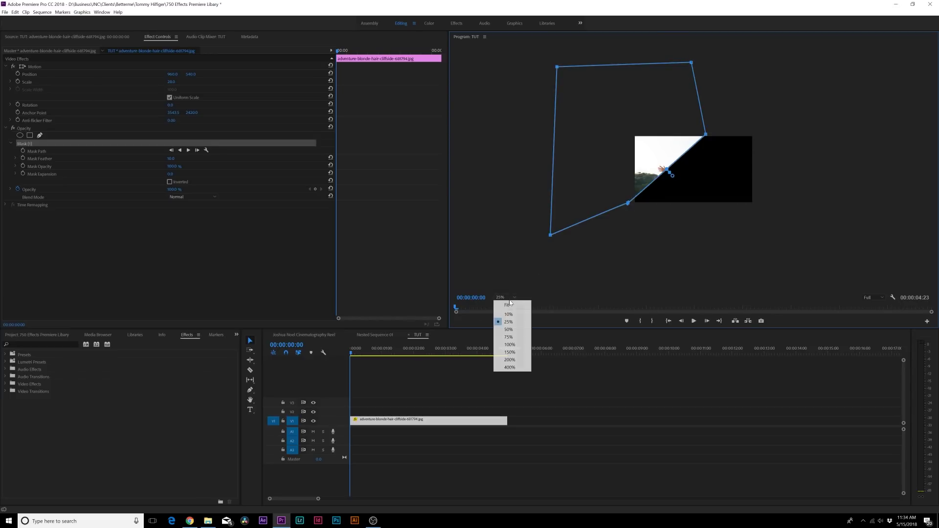
pyautogui.click(510, 329)
pyautogui.click(505, 299)
pyautogui.click(509, 336)
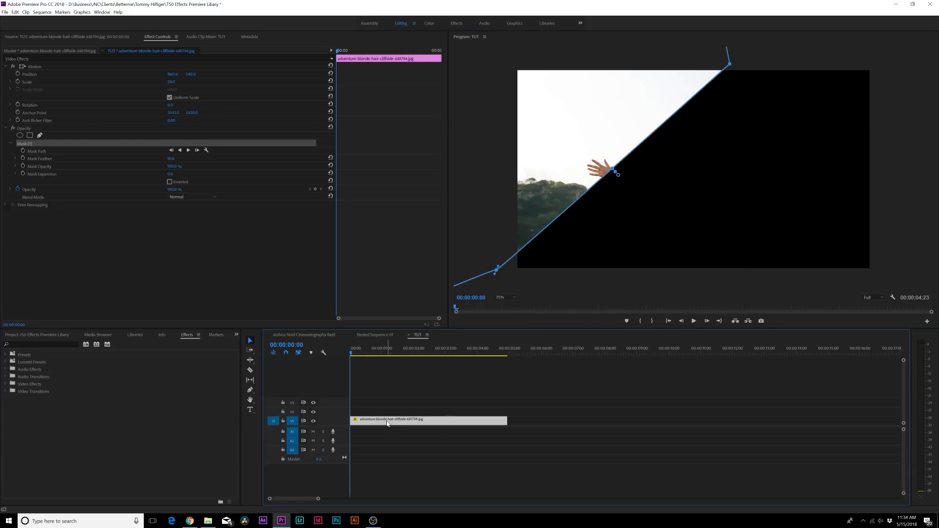
pyautogui.moveTo(386, 421); pyautogui.dragTo(386, 412)
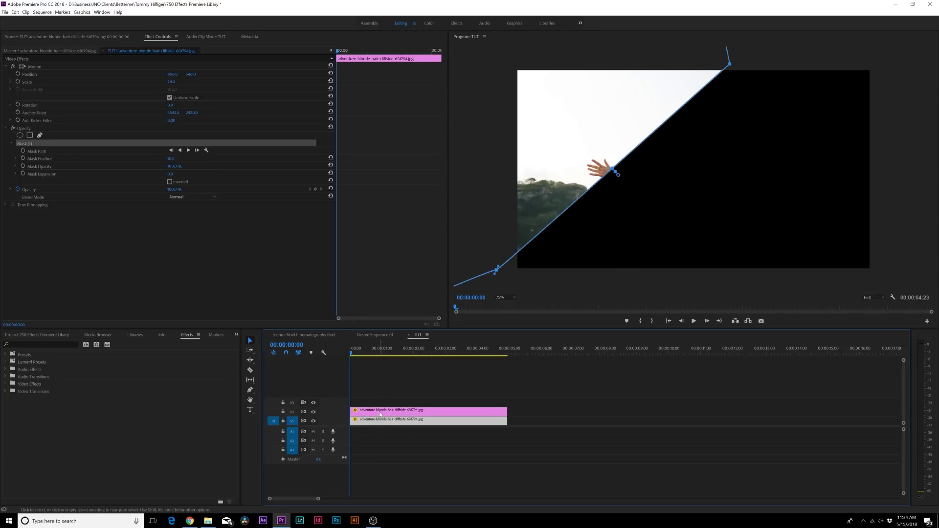
pyautogui.click(169, 182)
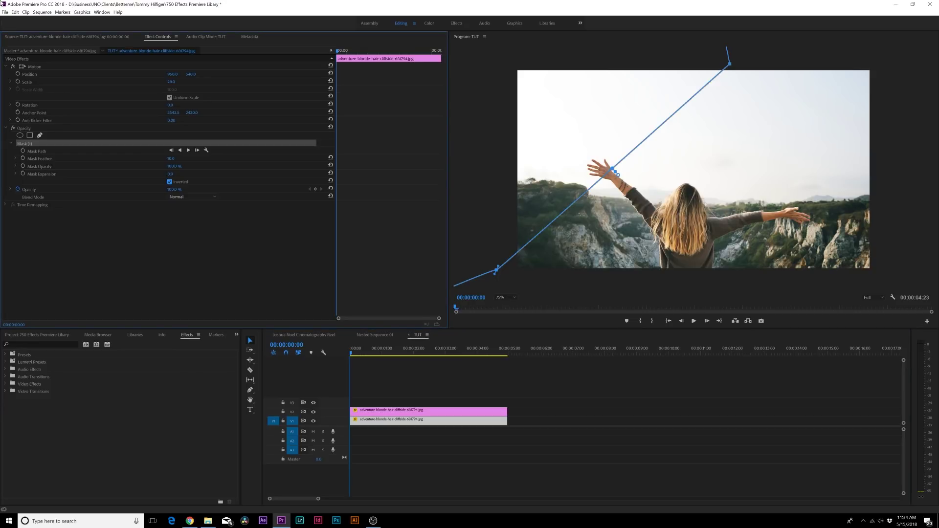
pyautogui.click(376, 366)
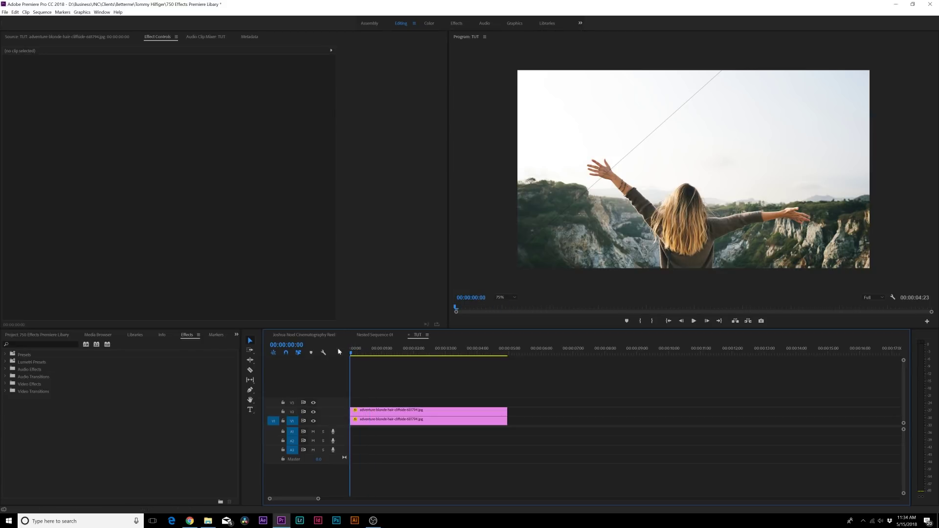
# - Keyframe the V2 clip's mask path so it slides from outside the frame's upper-left corner to the diagonal split, and preview the motion
pyautogui.click(371, 413)
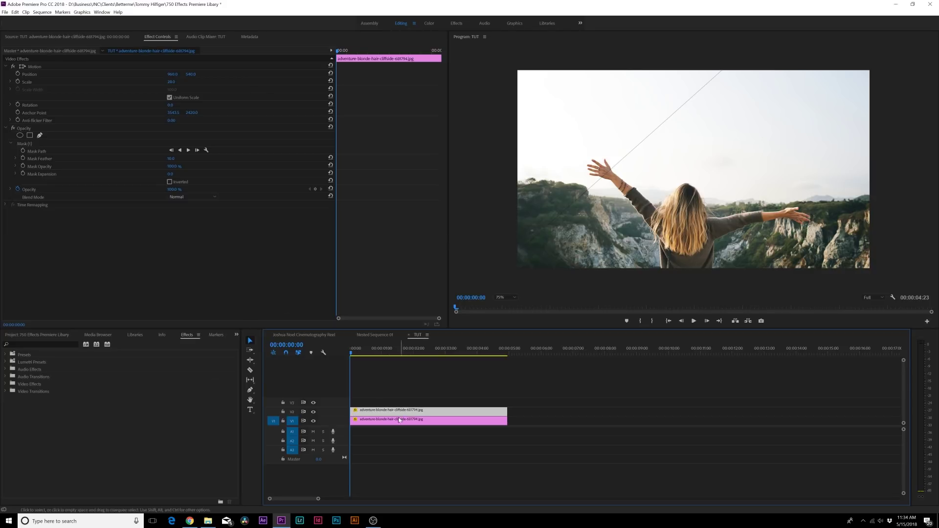
pyautogui.click(28, 145)
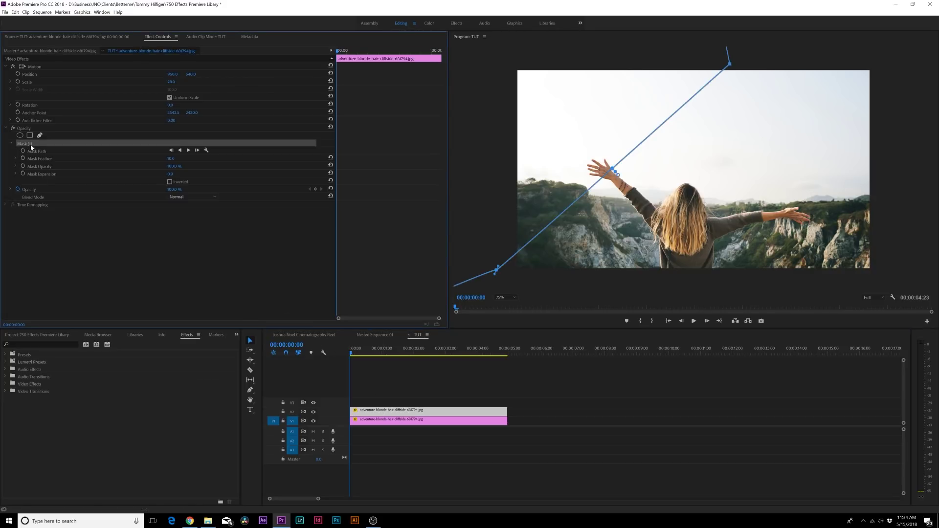
pyautogui.click(23, 150)
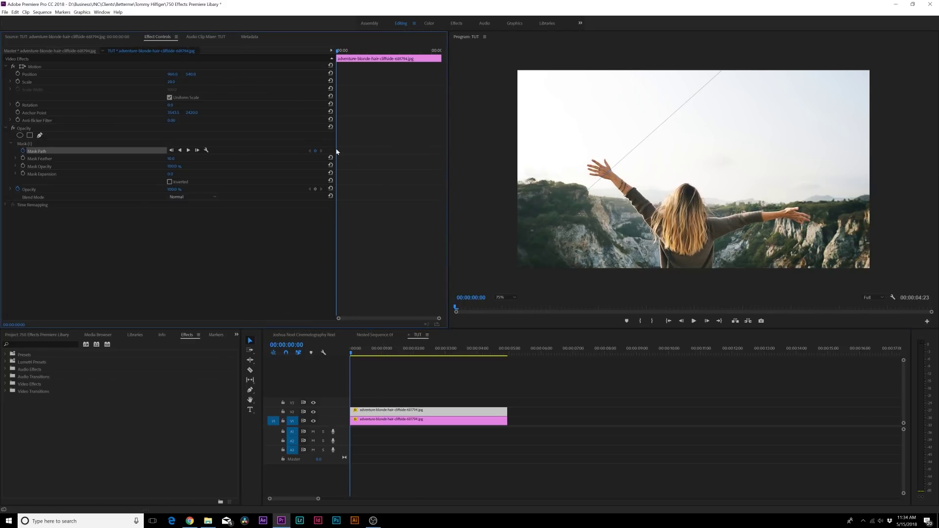
pyautogui.moveTo(350, 151); pyautogui.dragTo(365, 151)
pyautogui.click(25, 144)
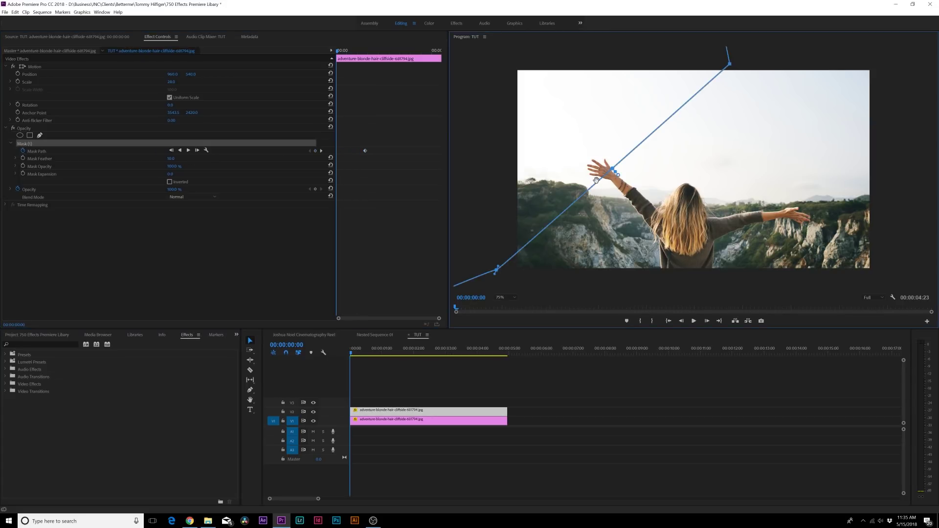
pyautogui.moveTo(597, 180); pyautogui.dragTo(489, 80)
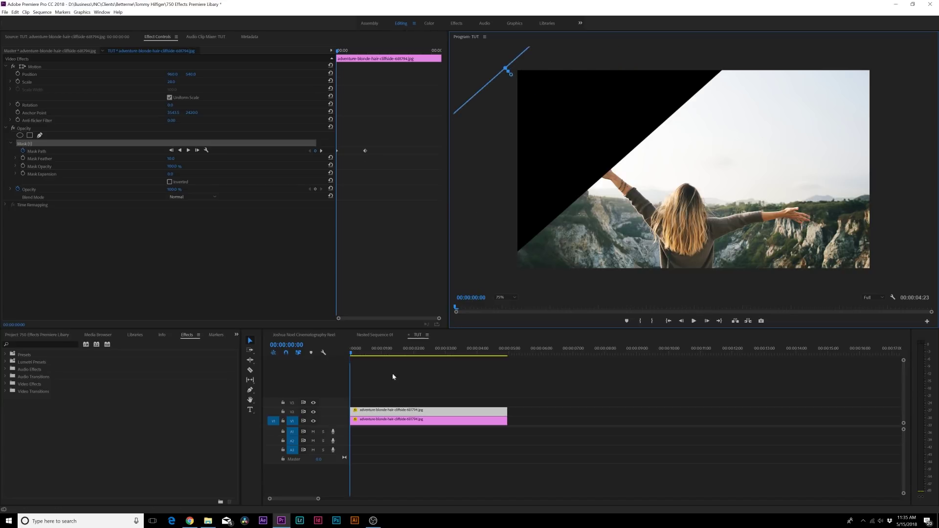
pyautogui.press('space')
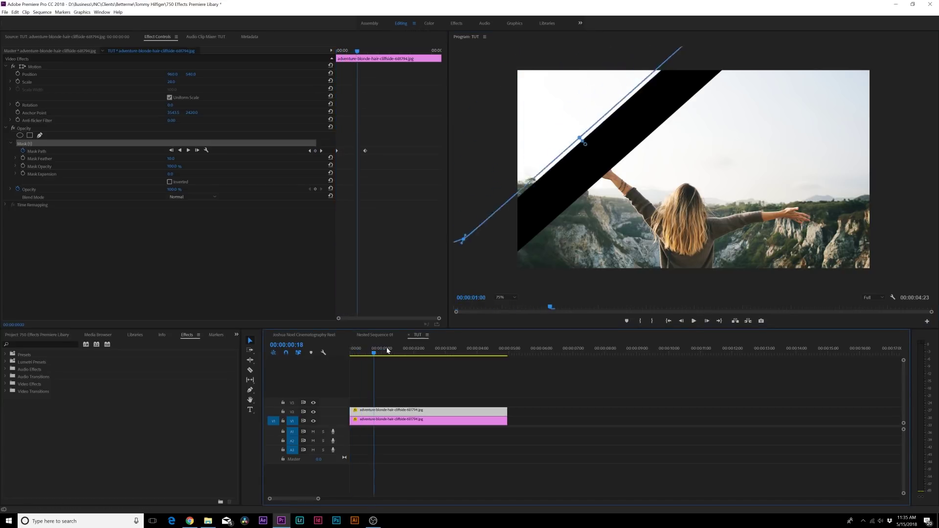
pyautogui.moveTo(397, 354); pyautogui.dragTo(415, 368)
pyautogui.click(472, 381)
# - Add a mask path keyframe at the V2 clip's end at 00:00:04:22, shifting the mask slightly down and right, and scrub the result
pyautogui.moveTo(432, 65)
pyautogui.mouseDown()
pyautogui.moveTo(394, 66)
pyautogui.moveTo(443, 75)
pyautogui.mouseUp()
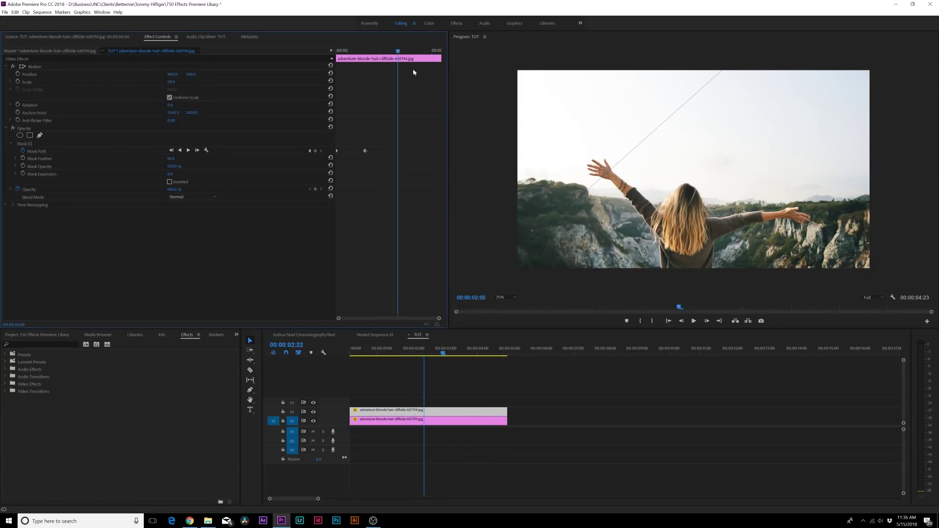
pyautogui.click(54, 153)
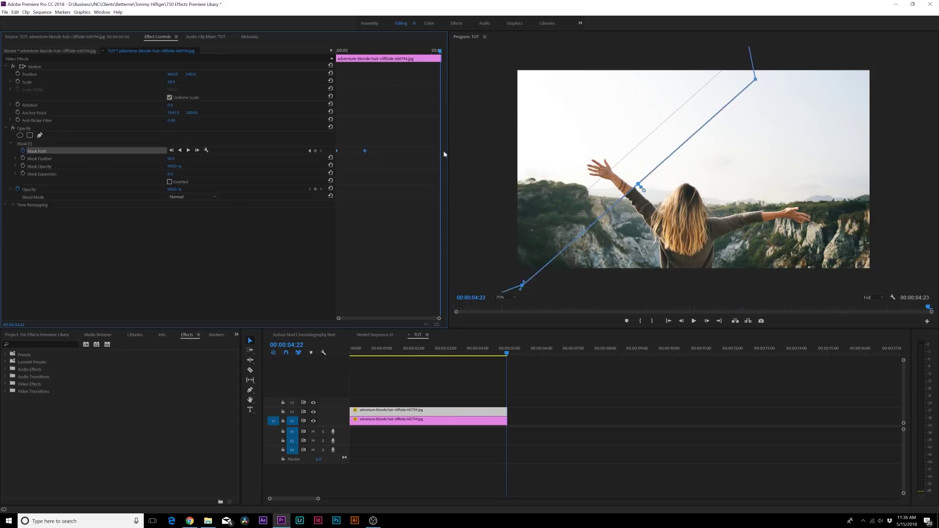
pyautogui.moveTo(601, 176); pyautogui.dragTo(642, 179)
pyautogui.moveTo(494, 352)
pyautogui.mouseDown()
pyautogui.moveTo(363, 358)
pyautogui.moveTo(487, 363)
pyautogui.mouseUp()
pyautogui.click(514, 377)
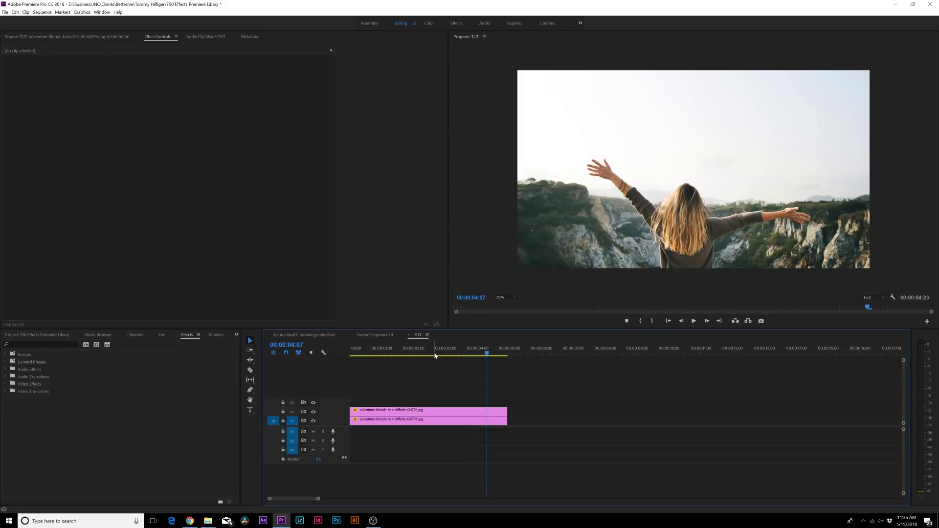
pyautogui.moveTo(434, 353); pyautogui.dragTo(414, 354)
# - Nest the animated photo clip on track V2, accepting the default sequence name
pyautogui.click(423, 412)
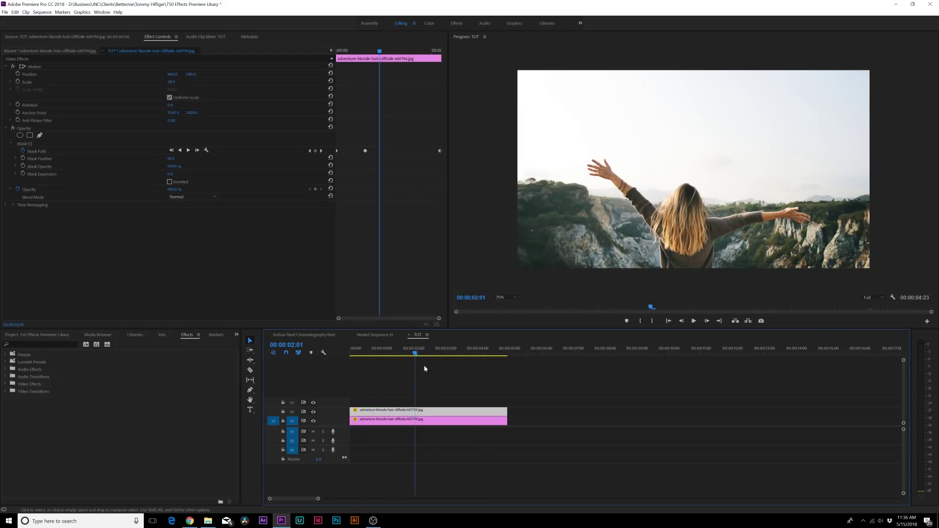
pyautogui.rightClick(376, 414)
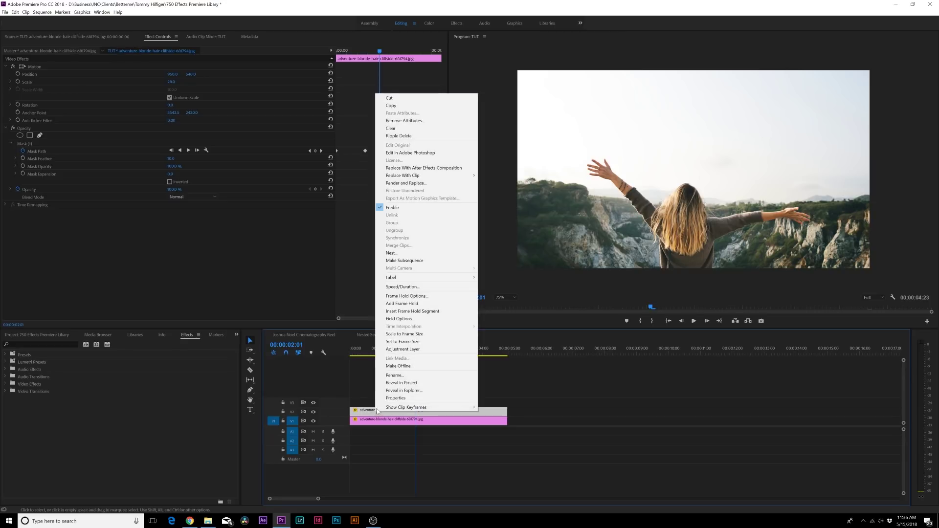
pyautogui.click(395, 253)
pyautogui.click(446, 269)
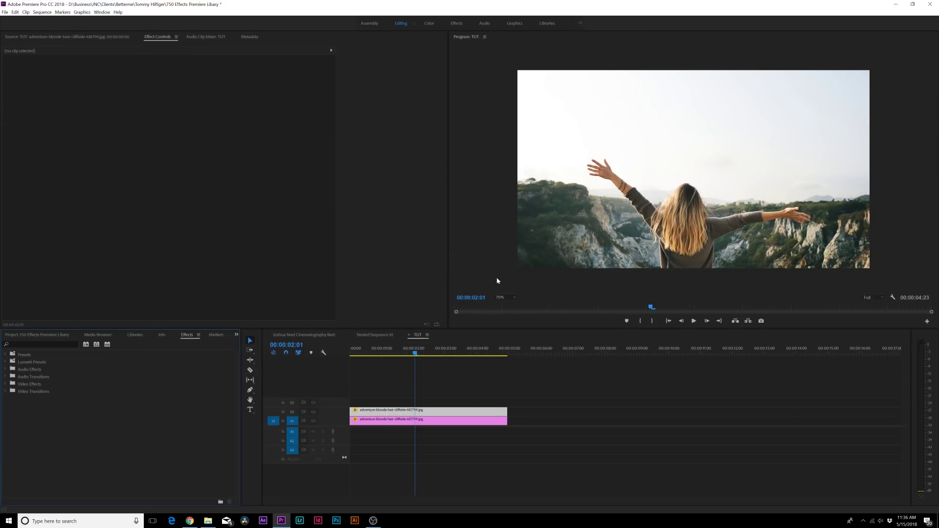
# - Apply the Drop Shadow effect to the nested sequence on track V2
pyautogui.moveTo(402, 353); pyautogui.dragTo(385, 358)
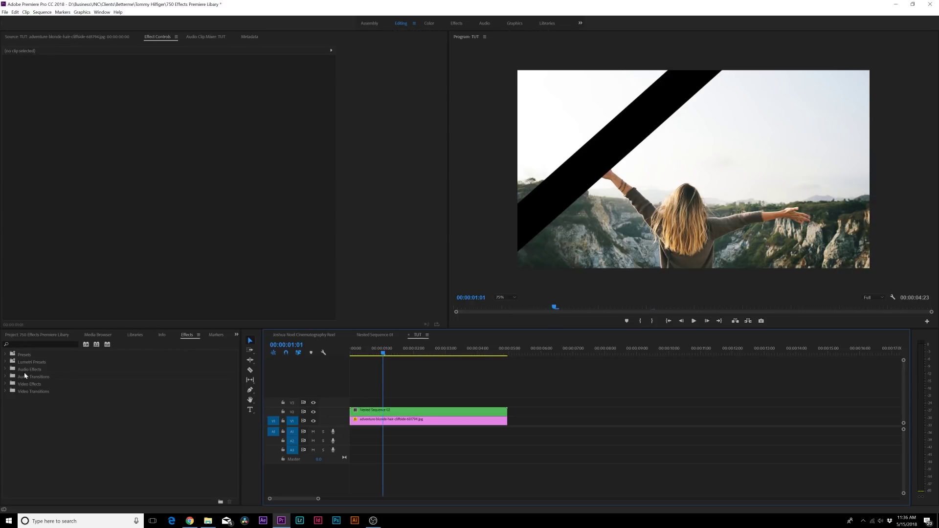
pyautogui.click(23, 345)
pyautogui.write('drop')
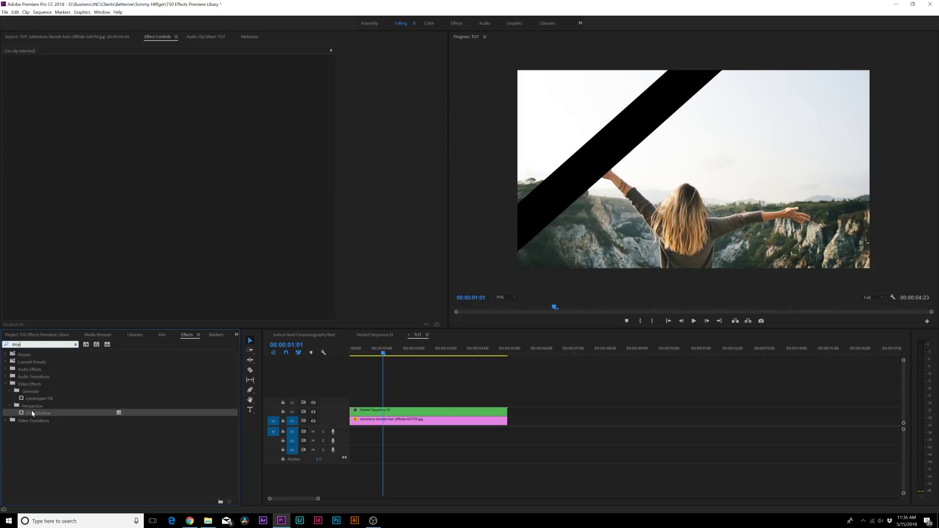
pyautogui.moveTo(33, 414); pyautogui.dragTo(372, 418)
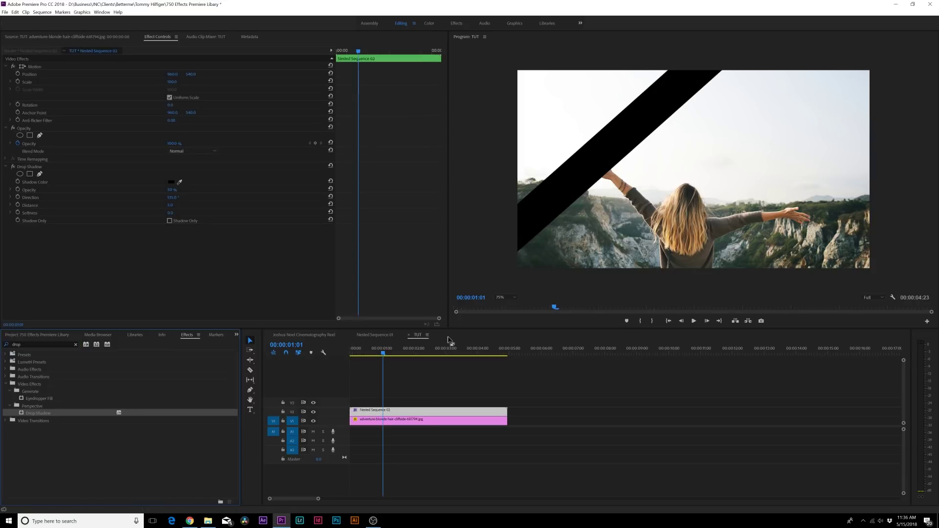
# - Increase the drop shadow's softness and opacity on the nested sequence, and check it along the split
pyautogui.moveTo(420, 349); pyautogui.dragTo(428, 356)
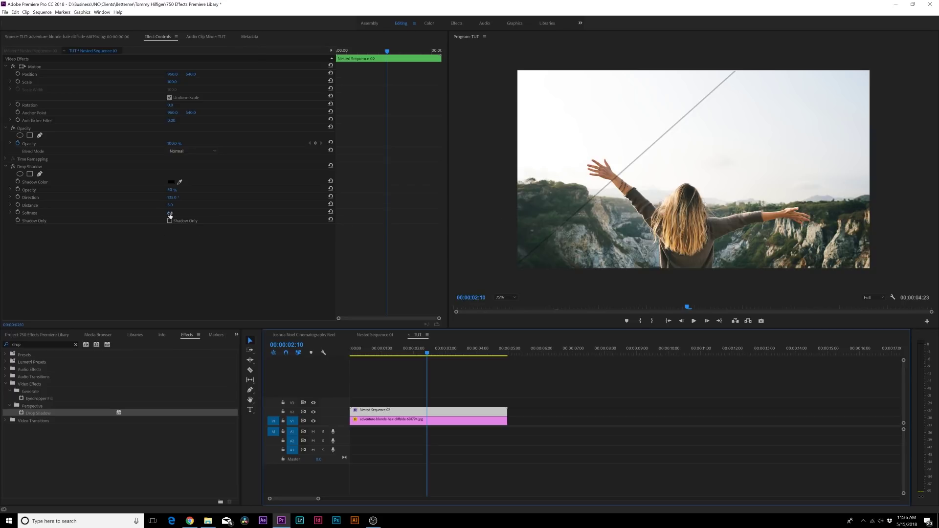
pyautogui.moveTo(170, 214); pyautogui.dragTo(187, 214)
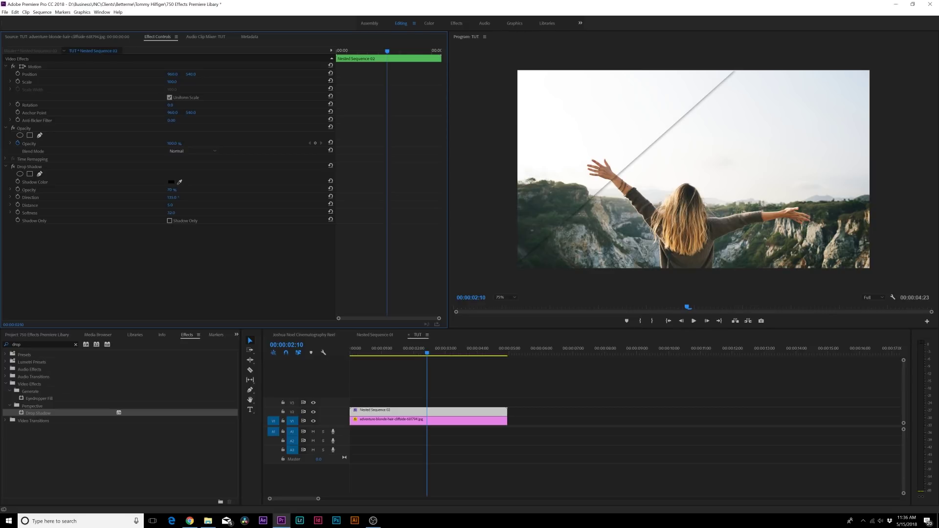
pyautogui.moveTo(422, 353); pyautogui.dragTo(389, 357)
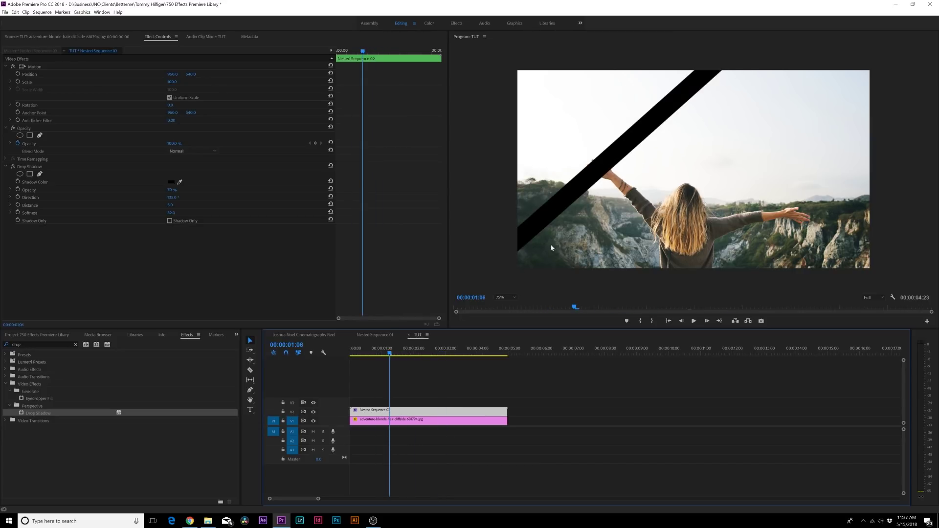
# - Create a color matte in the project, keeping the name Color Matte
pyautogui.click(37, 336)
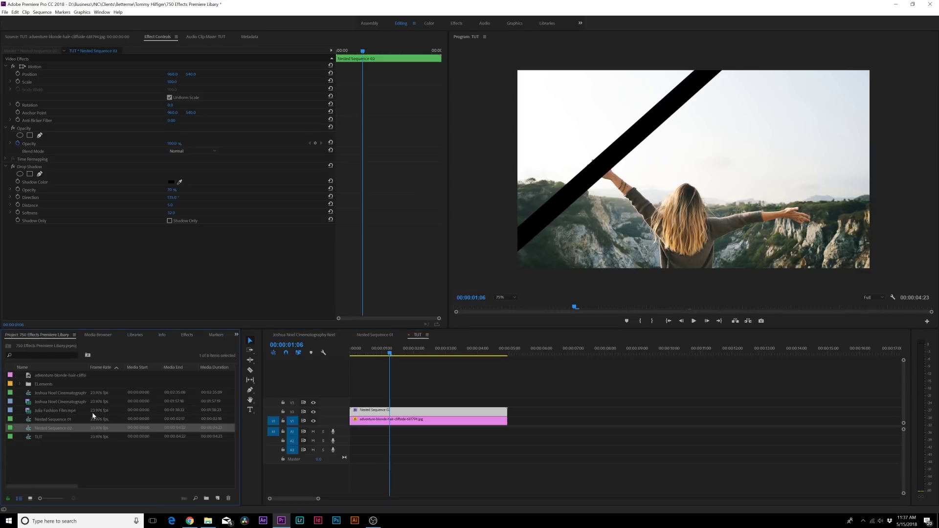
pyautogui.click(218, 499)
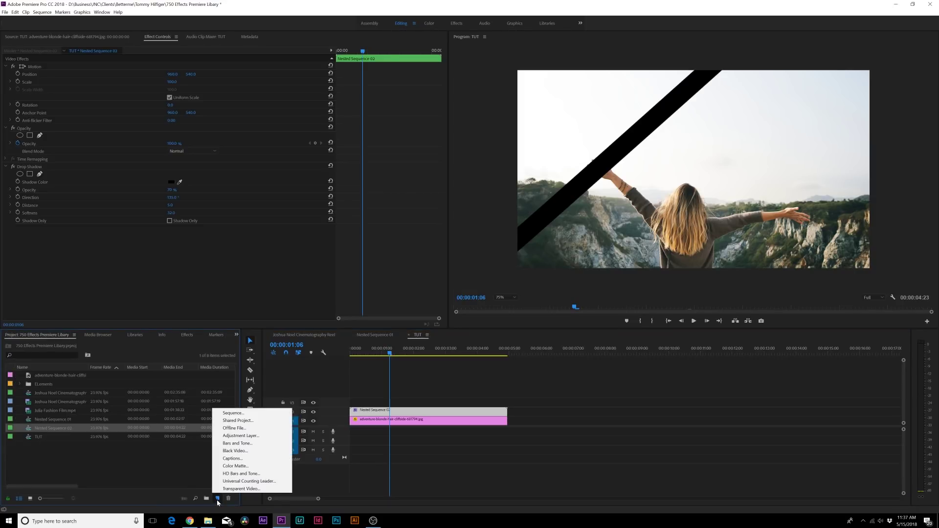
pyautogui.click(235, 466)
pyautogui.click(479, 287)
pyautogui.click(579, 239)
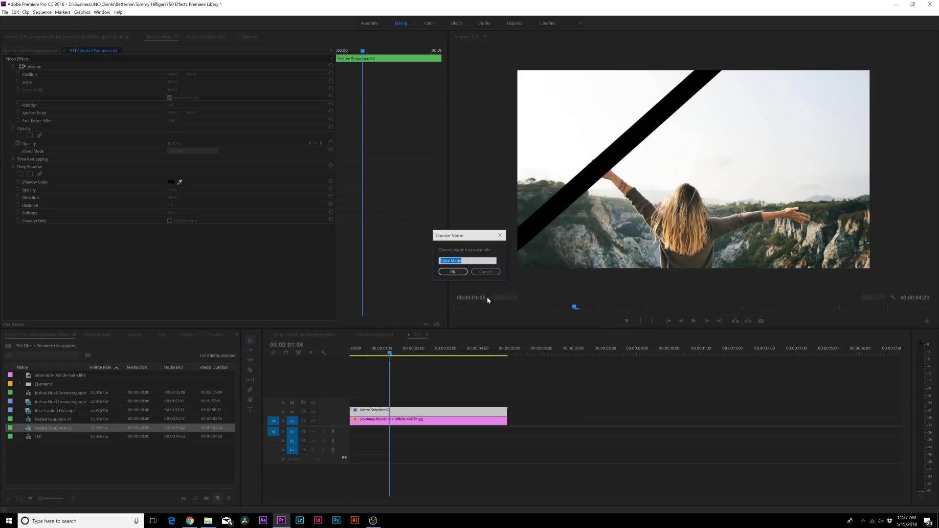
pyautogui.click(453, 273)
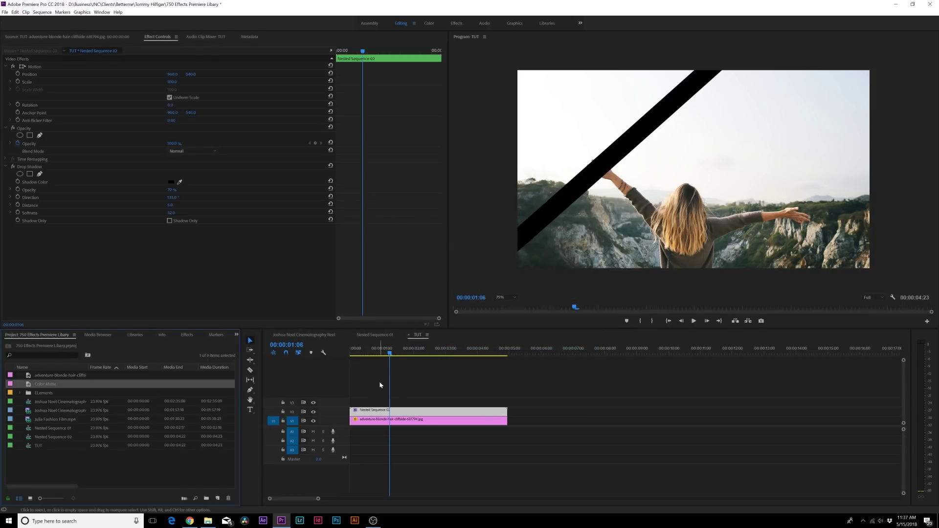
# - Move both timeline clips up one track and place the color matte on V1 at the sequence start
pyautogui.moveTo(380, 383); pyautogui.dragTo(378, 426)
pyautogui.moveTo(378, 421); pyautogui.dragTo(377, 412)
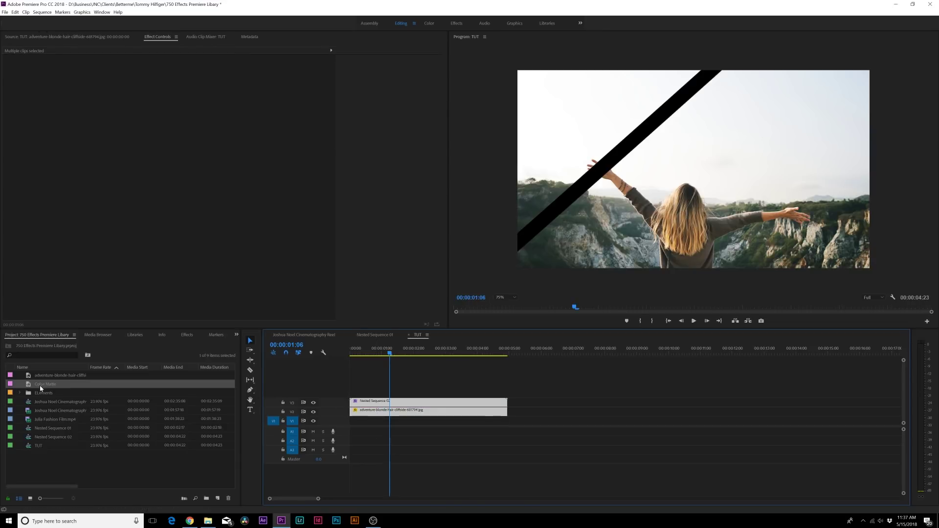
pyautogui.moveTo(41, 384); pyautogui.dragTo(345, 425)
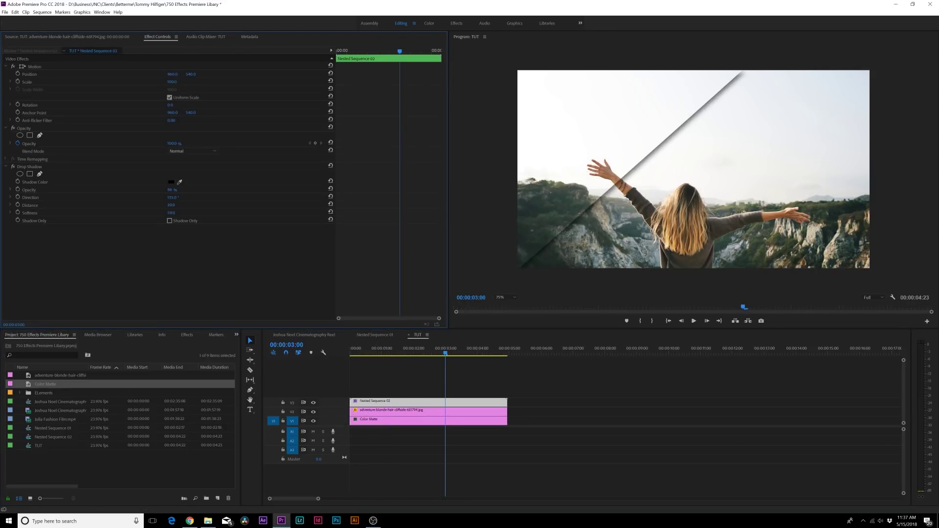
# - Set the nested sequence's drop shadow distance to 17 and check the shadow at an earlier point in the animation
pyautogui.moveTo(171, 205); pyautogui.dragTo(166, 205)
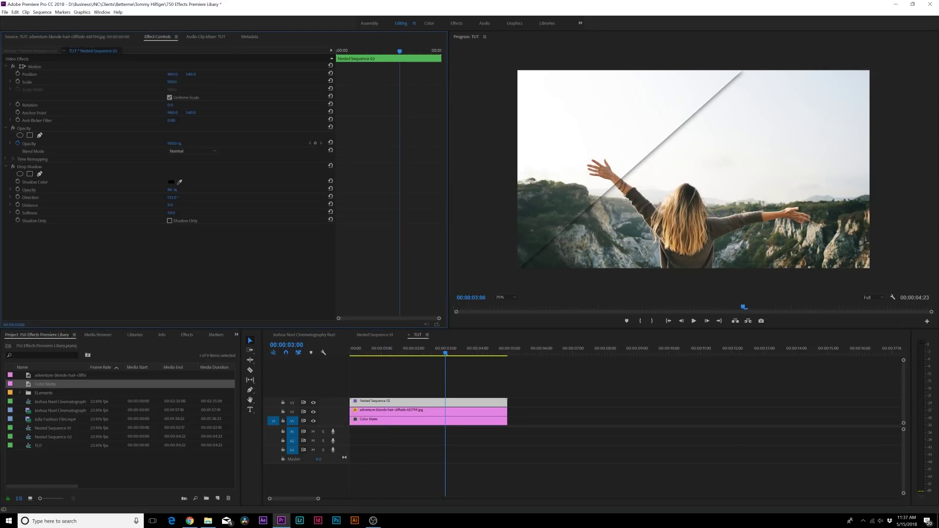
pyautogui.moveTo(170, 205); pyautogui.dragTo(174, 205)
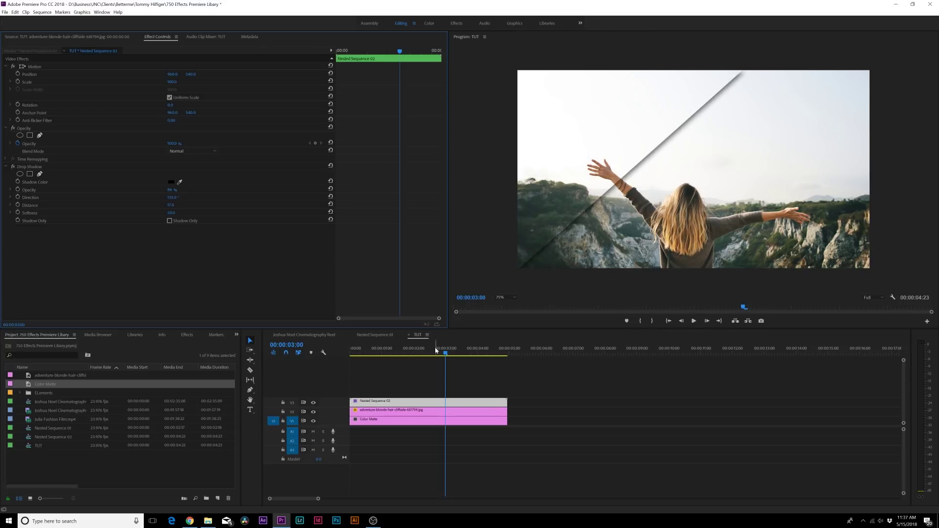
pyautogui.moveTo(435, 349); pyautogui.dragTo(388, 350)
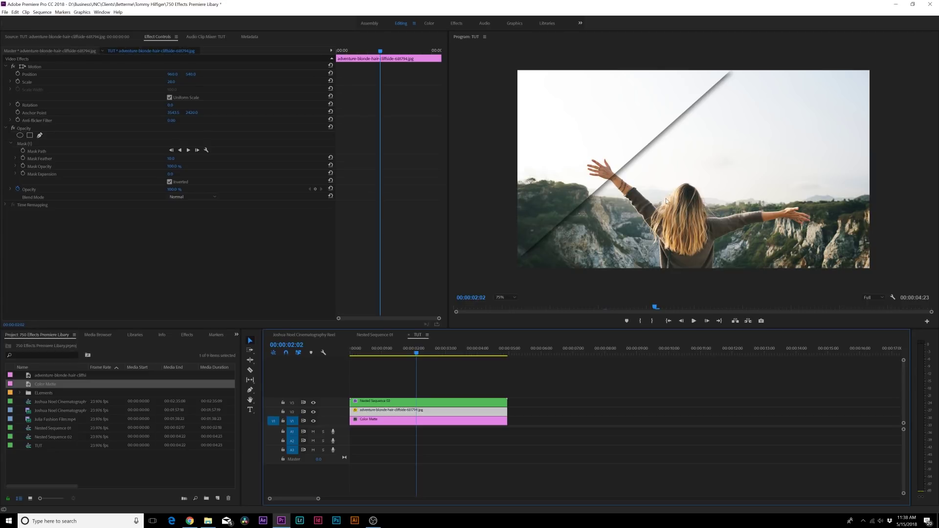
# - Move the nested sequence up to track V5 and create a legacy title with the default name
pyautogui.moveTo(386, 401); pyautogui.dragTo(377, 383)
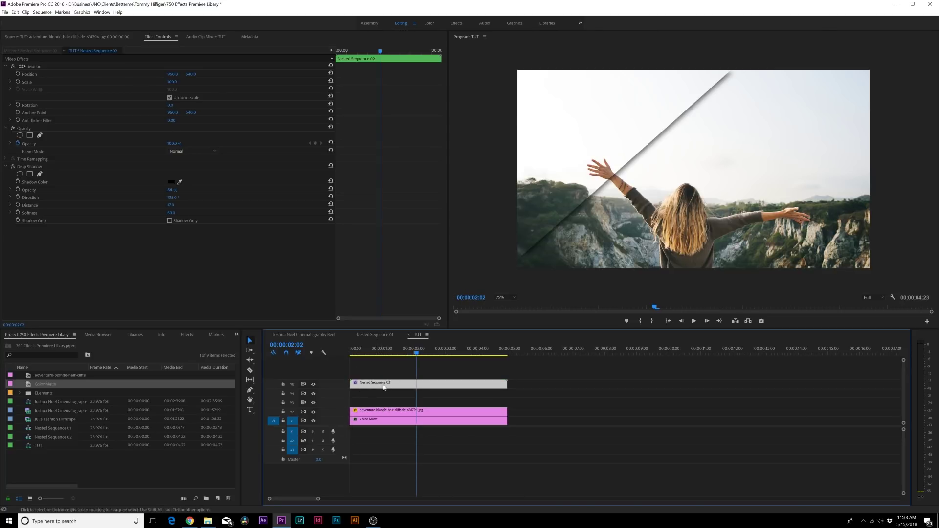
pyautogui.click(212, 476)
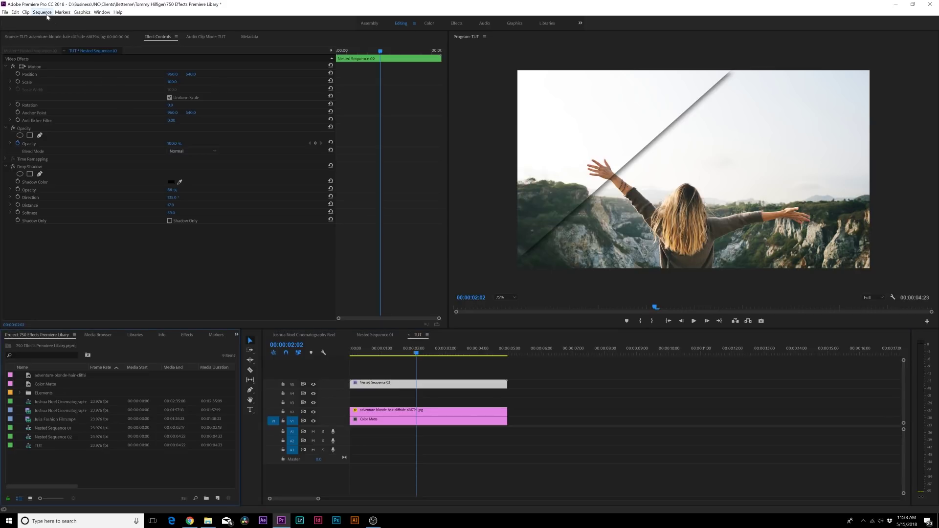
pyautogui.click(4, 12)
pyautogui.moveTo(118, 12)
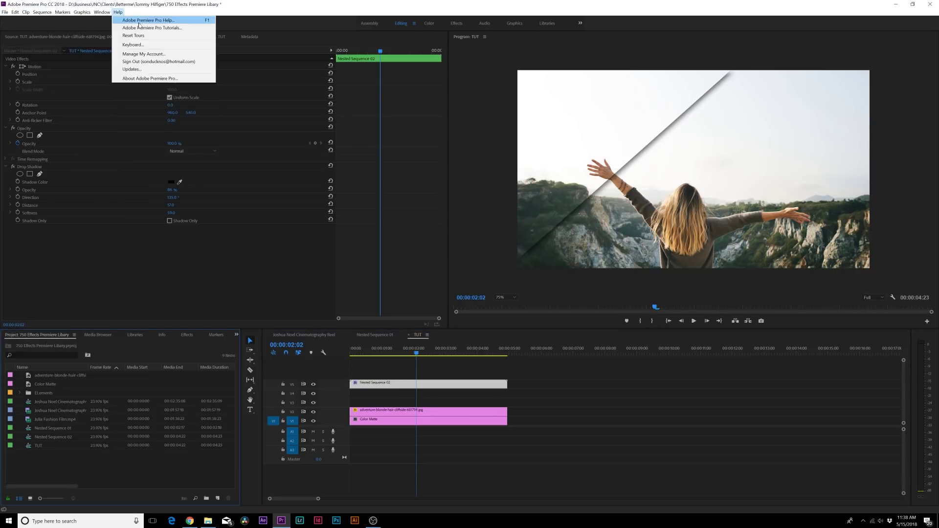
pyautogui.click(5, 12)
pyautogui.moveTo(30, 20)
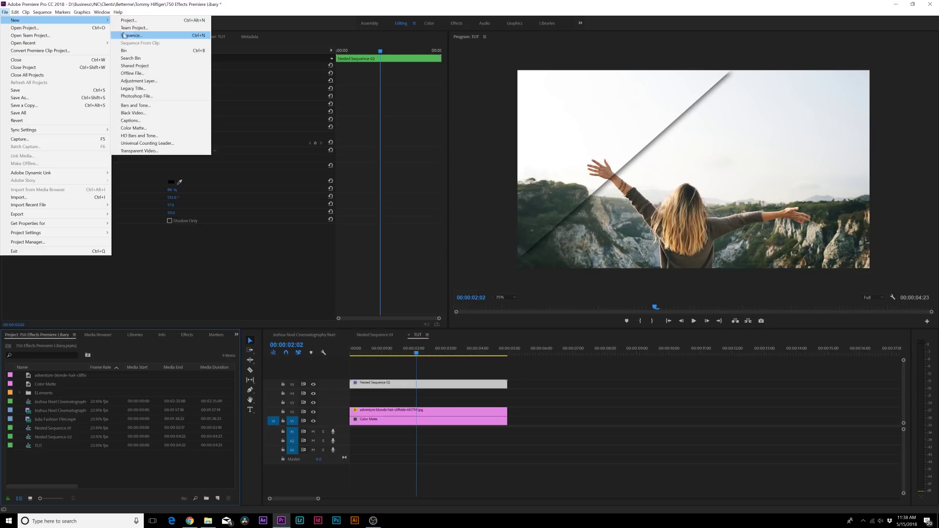
pyautogui.click(139, 88)
pyautogui.click(475, 293)
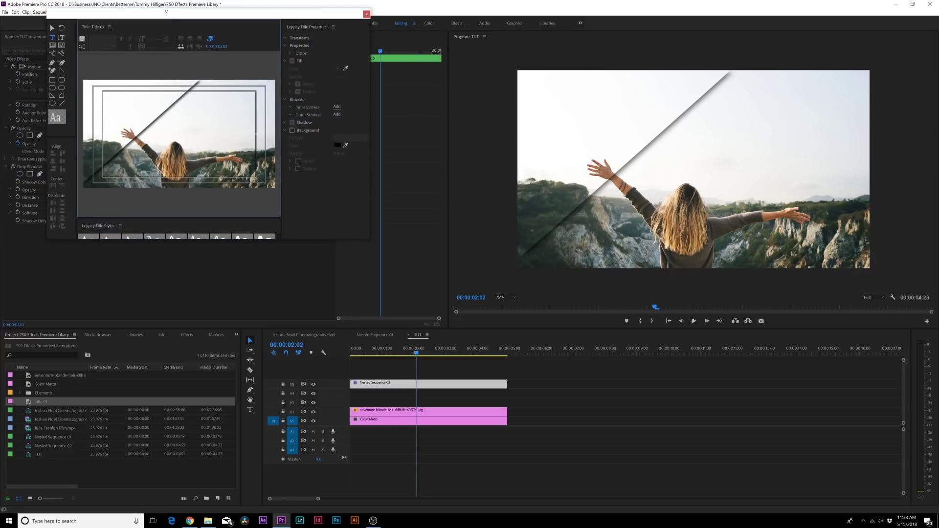
# - Add the text OPENER to the title in Bebas Neue at a size of about 313, filled with white FFFFFF
pyautogui.moveTo(167, 16); pyautogui.dragTo(449, 164)
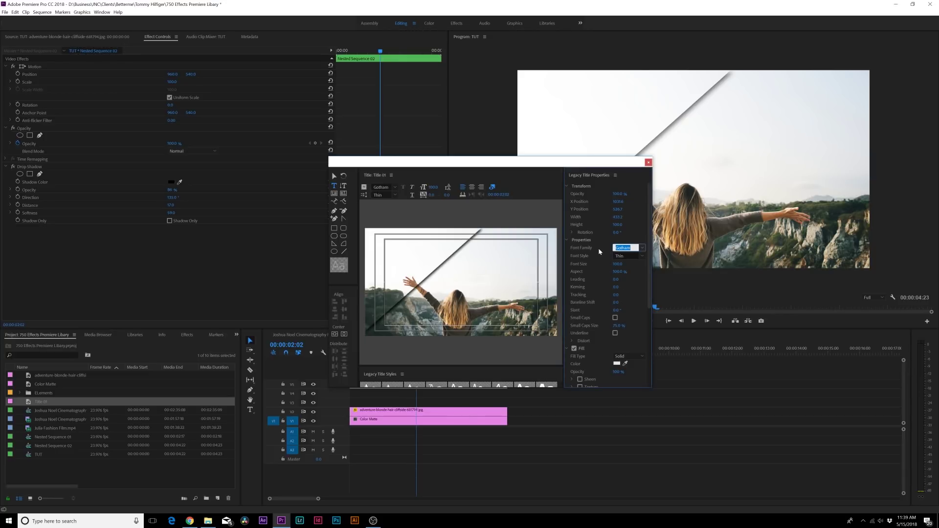
pyautogui.write('Bebas Neue')
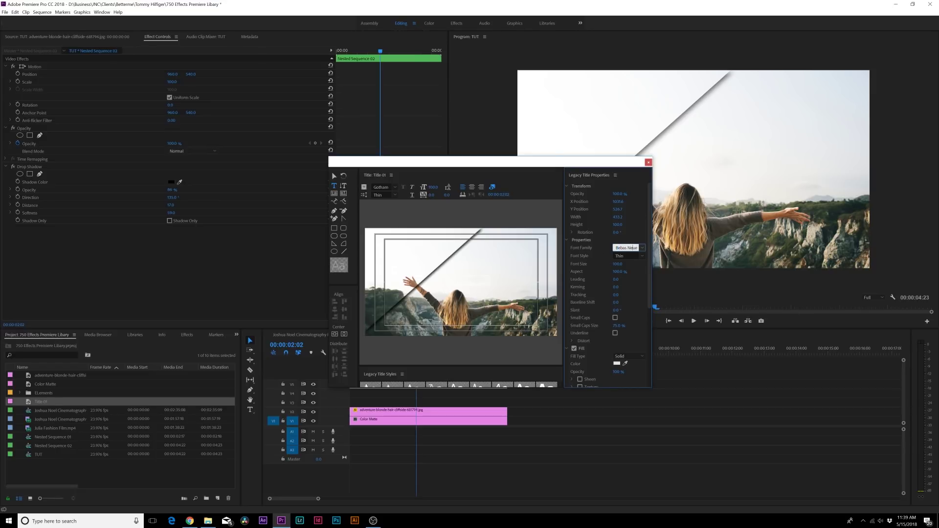
pyautogui.press('Return')
pyautogui.moveTo(617, 264); pyautogui.dragTo(676, 264)
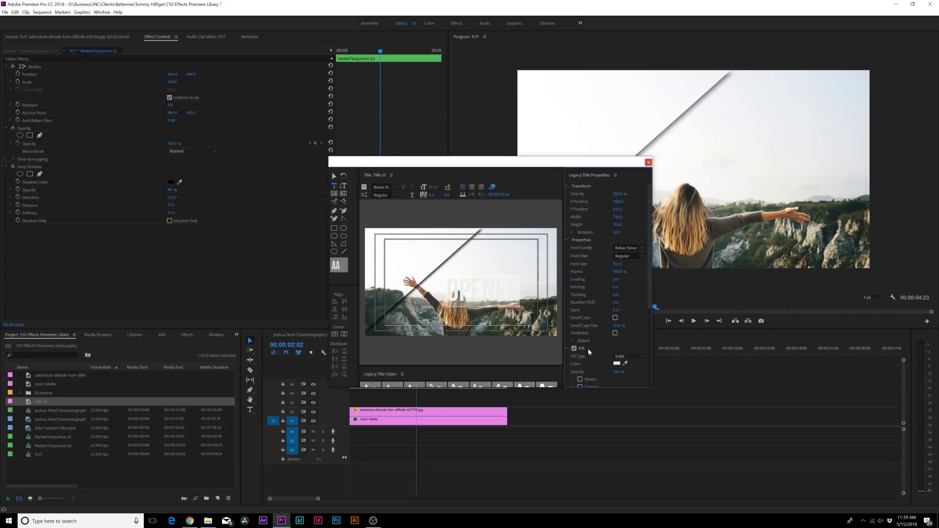
pyautogui.click(616, 363)
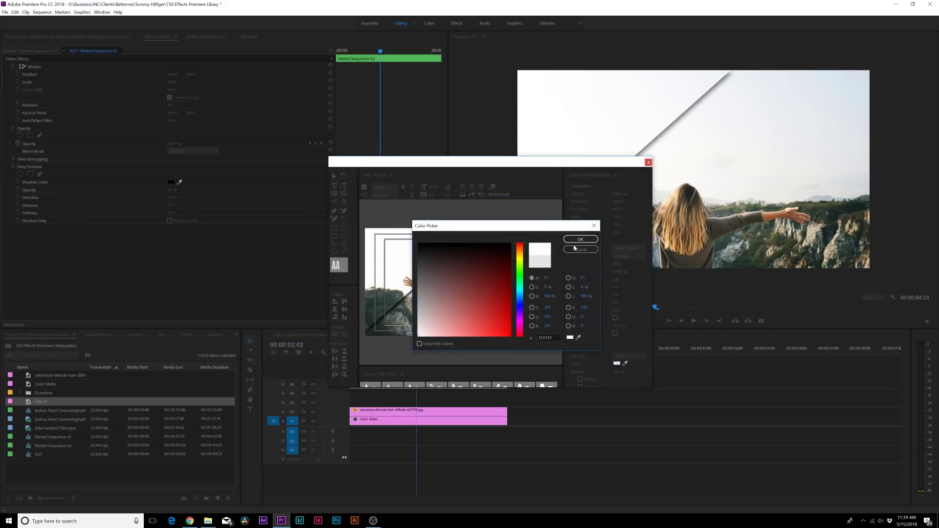
pyautogui.click(575, 243)
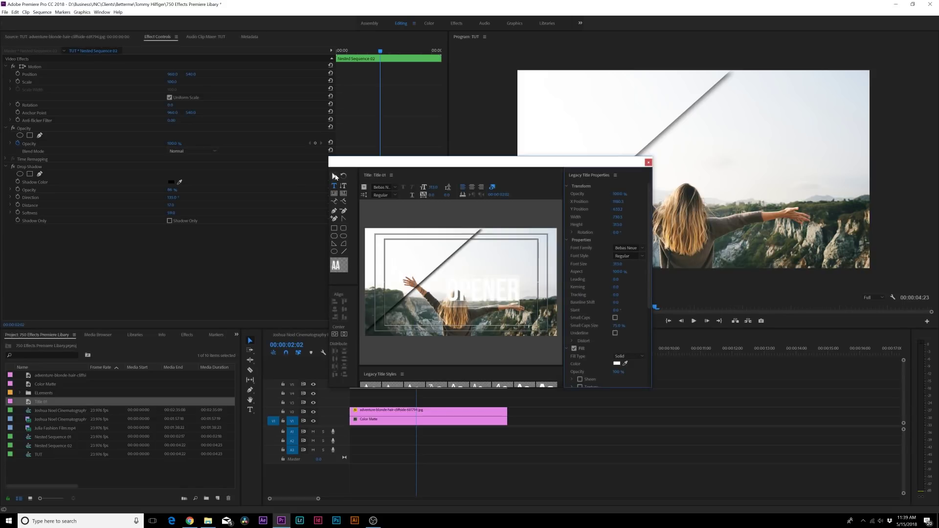
# - Center the OPENER text horizontally and vertically in the frame, and place the title on track V4 at the sequence start
pyautogui.click(335, 176)
pyautogui.moveTo(495, 298); pyautogui.dragTo(478, 289)
pyautogui.click(334, 334)
pyautogui.click(344, 334)
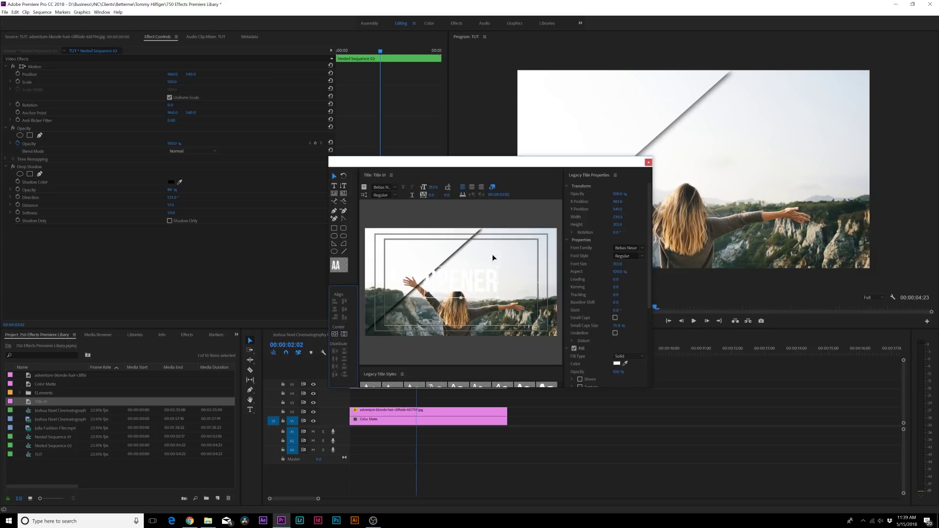
pyautogui.click(648, 162)
pyautogui.moveTo(42, 401); pyautogui.dragTo(393, 394)
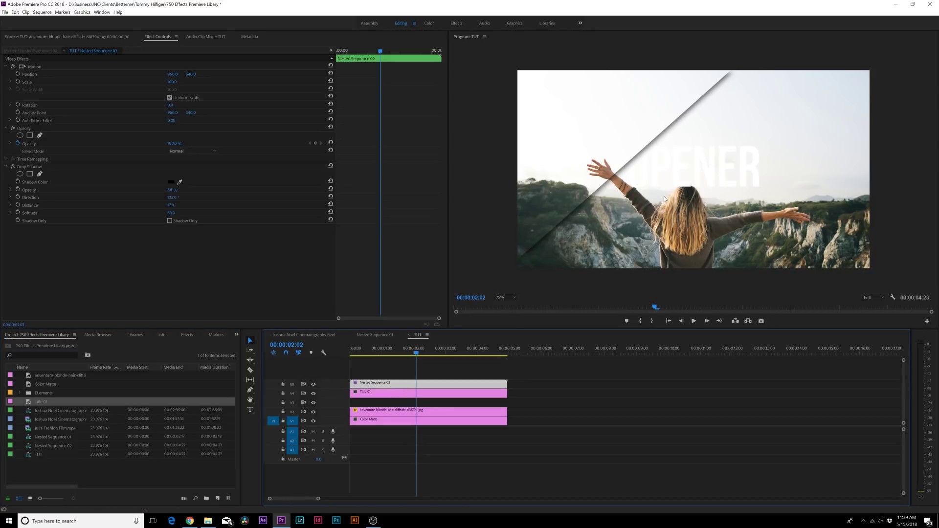
# - Create a black 000000 color matte with the default name and place it on track V3 beneath the title
pyautogui.click(218, 497)
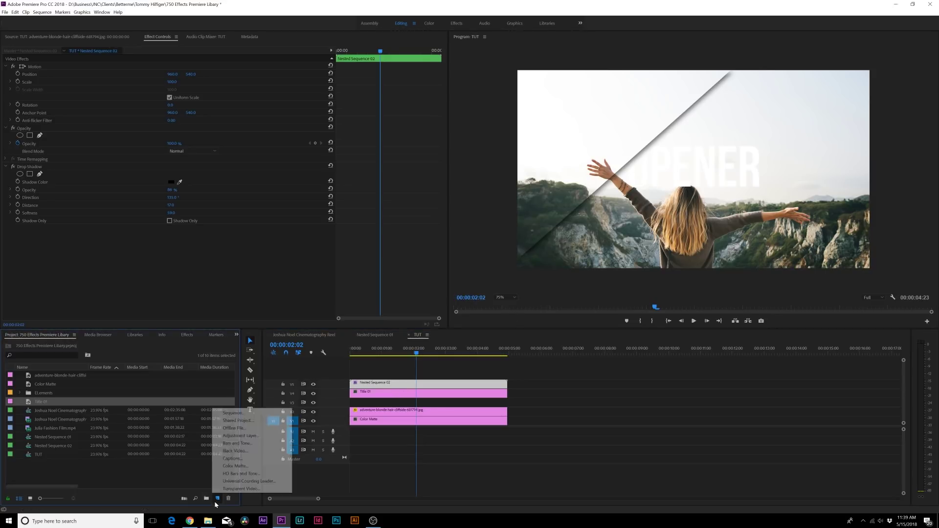
pyautogui.click(236, 466)
pyautogui.click(481, 285)
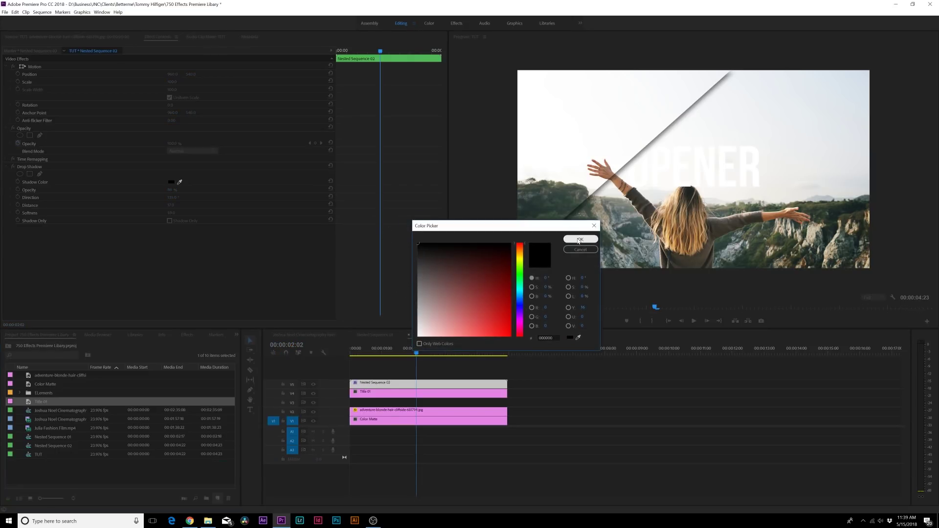
pyautogui.click(580, 239)
pyautogui.press('Return')
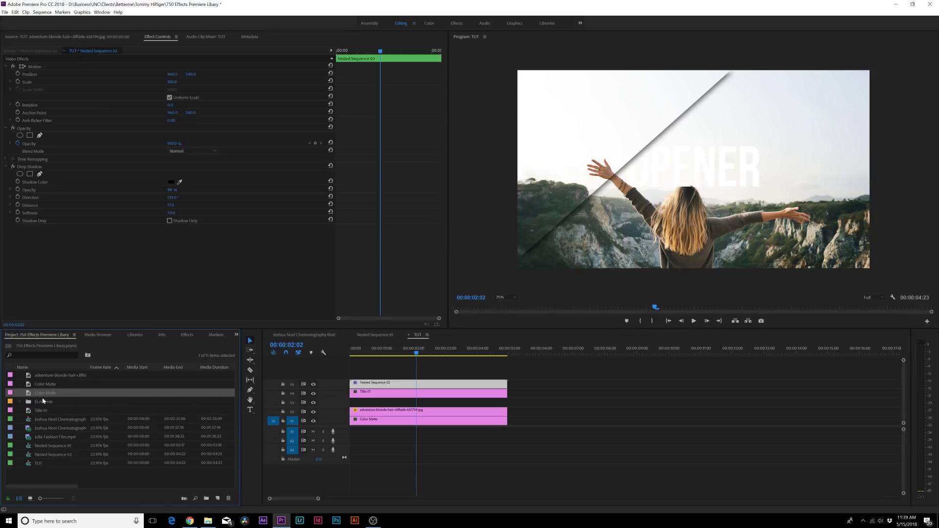
pyautogui.moveTo(274, 396); pyautogui.dragTo(423, 397)
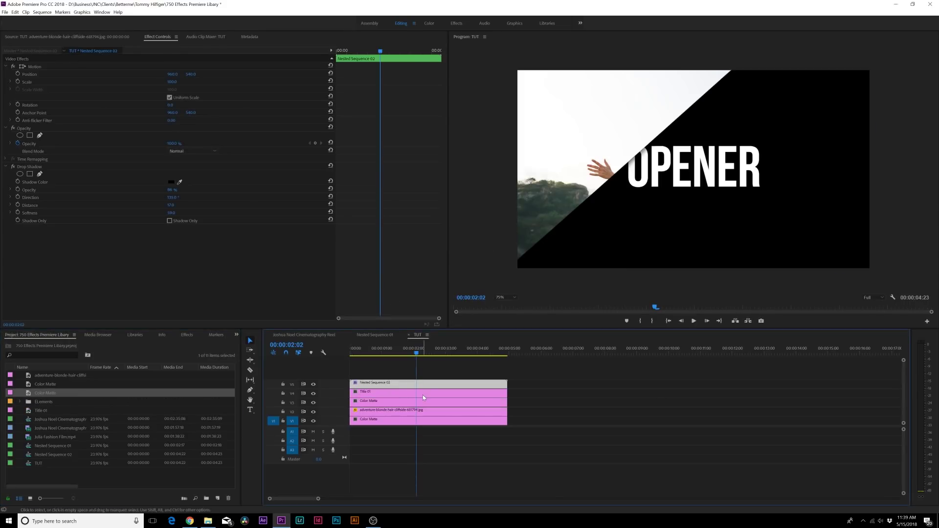
# - Add a rectangular opacity mask to the black matte on V3 and try a mask feather of 0
pyautogui.click(387, 402)
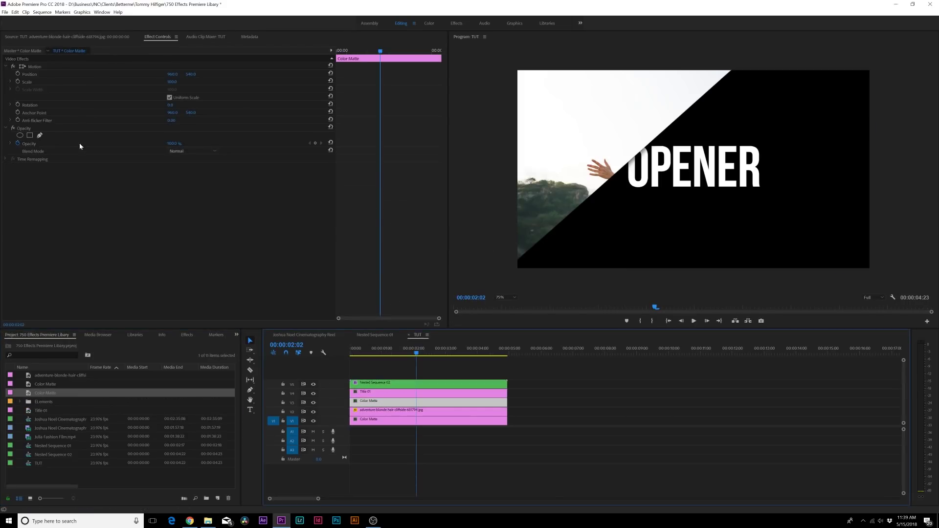
pyautogui.click(31, 136)
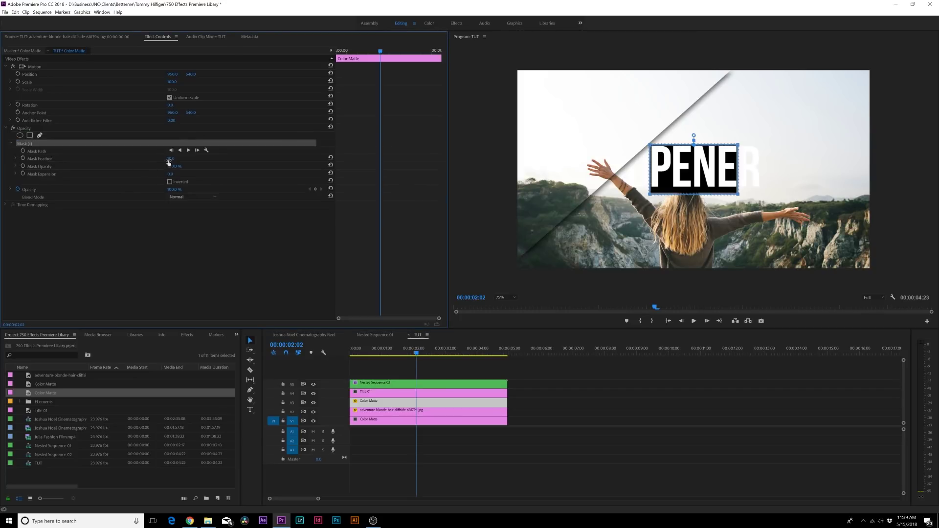
pyautogui.moveTo(173, 159); pyautogui.dragTo(156, 159)
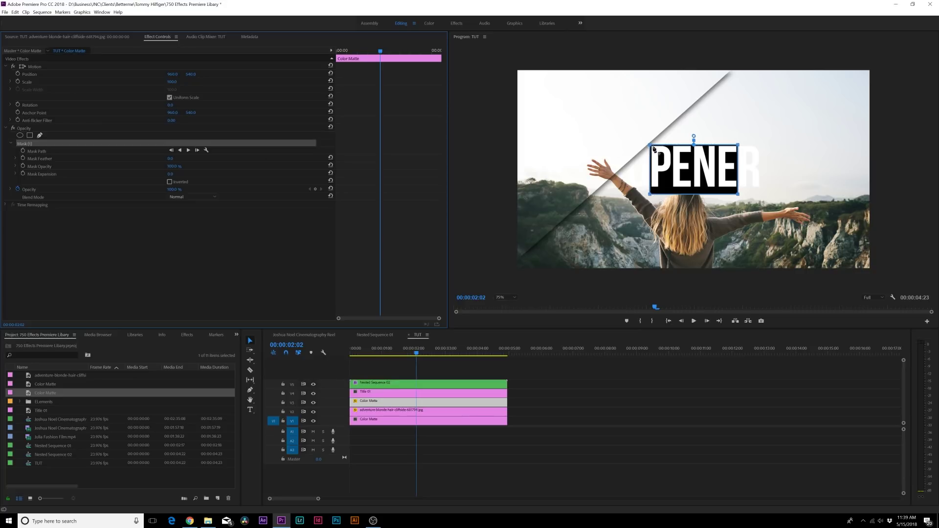
pyautogui.click(651, 146)
pyautogui.hotkey('ctrl', 'z')
# - Extend the left edge of the matte's mask outward past the O of OPENER
pyautogui.press('Left')
pyautogui.press('Left')
pyautogui.press('Left')
pyautogui.press('Left')
pyautogui.press('Left')
pyautogui.press('Left')
pyautogui.press('Left')
pyautogui.press('Left')
pyautogui.press('Left')
pyautogui.press('Left')
pyautogui.press('Left')
pyautogui.press('Left')
pyautogui.press('Left')
pyautogui.press('Left')
pyautogui.press('Left')
pyautogui.press('Left')
pyautogui.press('Left')
pyautogui.press('Left')
pyautogui.press('Left')
pyautogui.press('Left')
pyautogui.hotkey('shift', 'Left')
pyautogui.hotkey('shift', 'Left')
pyautogui.hotkey('shift', 'Left')
pyautogui.hotkey('shift', 'Left')
pyautogui.hotkey('shift', 'Left')
pyautogui.hotkey('shift', 'Left')
pyautogui.hotkey('shift', 'Left')
pyautogui.hotkey('shift', 'Left')
pyautogui.press('Left')
pyautogui.press('Left')
pyautogui.press('Left')
pyautogui.press('Left')
pyautogui.press('Left')
pyautogui.press('Left')
pyautogui.press('Left')
pyautogui.press('Left')
pyautogui.press('Left')
pyautogui.press('Left')
pyautogui.press('Left')
pyautogui.press('Left')
pyautogui.press('Left')
pyautogui.press('Left')
pyautogui.press('Left')
pyautogui.press('Left')
pyautogui.press('Left')
pyautogui.press('Left')
pyautogui.press('Left')
pyautogui.press('Left')
pyautogui.press('Left')
pyautogui.press('Left')
pyautogui.press('Left')
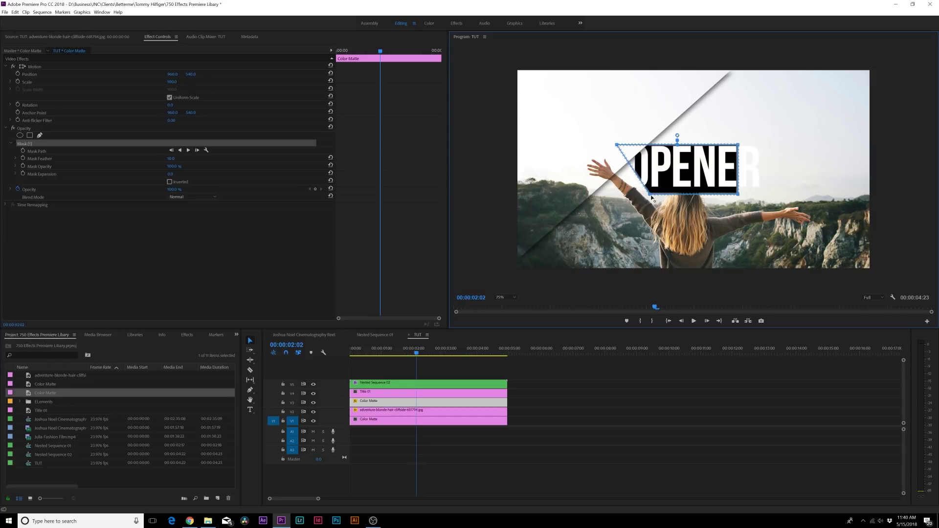
pyautogui.press('Left')
pyautogui.press('Left')
pyautogui.press('Left')
pyautogui.press('Left')
pyautogui.press('Left')
pyautogui.press('Left')
pyautogui.press('Left')
pyautogui.press('Left')
pyautogui.press('Left')
pyautogui.press('Left')
pyautogui.press('Left')
pyautogui.press('Left')
pyautogui.press('Left')
pyautogui.press('Left')
pyautogui.press('Left')
pyautogui.press('Left')
pyautogui.press('Left')
pyautogui.press('Left')
pyautogui.press('Left')
pyautogui.press('Left')
pyautogui.press('Left')
pyautogui.press('Left')
pyautogui.press('Left')
pyautogui.press('Left')
pyautogui.press('Left')
pyautogui.press('Left')
pyautogui.press('Left')
pyautogui.press('Left')
pyautogui.press('Left')
pyautogui.press('Left')
pyautogui.press('Left')
pyautogui.press('Left')
pyautogui.press('Left')
pyautogui.press('Left')
pyautogui.press('Left')
pyautogui.press('Left')
pyautogui.press('Left')
pyautogui.press('Left')
pyautogui.press('Left')
pyautogui.press('Left')
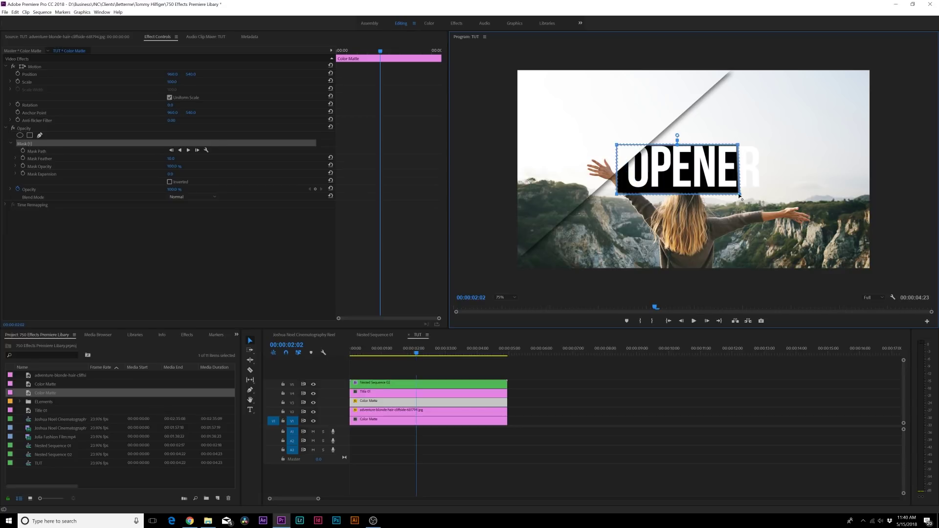
# - Extend the right edge of the matte's mask past the final R to form a black box behind OPENER
pyautogui.press('Right')
pyautogui.press('Right')
pyautogui.press('Right')
pyautogui.press('Right')
pyautogui.press('Right')
pyautogui.press('Right')
pyautogui.press('Right')
pyautogui.press('Right')
pyautogui.press('Right')
pyautogui.press('Right')
pyautogui.press('Right')
pyautogui.press('Right')
pyautogui.press('Right')
pyautogui.press('Right')
pyautogui.press('Right')
pyautogui.press('Right')
pyautogui.press('Right')
pyautogui.press('Right')
pyautogui.press('Right')
pyautogui.press('Right')
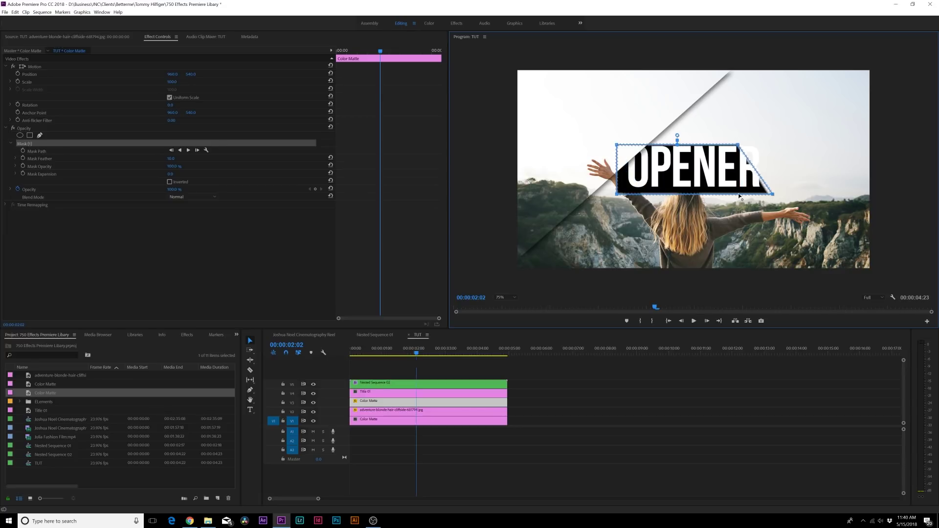
pyautogui.press('Right')
pyautogui.press('Right')
pyautogui.press('Right')
pyautogui.press('Right')
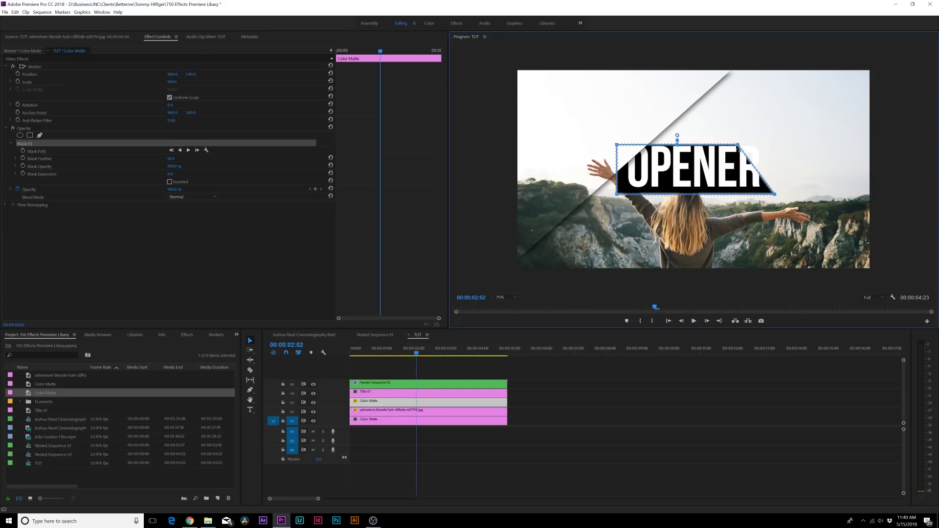
pyautogui.press('Right')
pyautogui.press('Right')
pyautogui.press('Right')
pyautogui.press('Right')
pyautogui.press('Right')
pyautogui.press('Right')
pyautogui.press('Right')
pyautogui.press('Right')
pyautogui.press('Right')
pyautogui.press('Right')
pyautogui.press('Right')
pyautogui.press('Right')
pyautogui.press('Right')
pyautogui.press('Right')
pyautogui.press('Right')
pyautogui.press('Right')
pyautogui.press('Right')
pyautogui.press('Right')
pyautogui.press('Right')
pyautogui.press('Right')
pyautogui.press('Right')
pyautogui.press('Right')
pyautogui.press('Right')
pyautogui.press('Right')
pyautogui.press('Right')
pyautogui.press('Right')
pyautogui.press('Right')
pyautogui.press('Right')
pyautogui.press('Right')
pyautogui.press('Right')
pyautogui.press('Right')
pyautogui.press('Right')
pyautogui.press('Right')
pyautogui.press('Right')
pyautogui.press('Right')
pyautogui.press('Right')
pyautogui.press('Right')
pyautogui.press('Right')
pyautogui.press('Right')
pyautogui.press('Right')
pyautogui.click(620, 396)
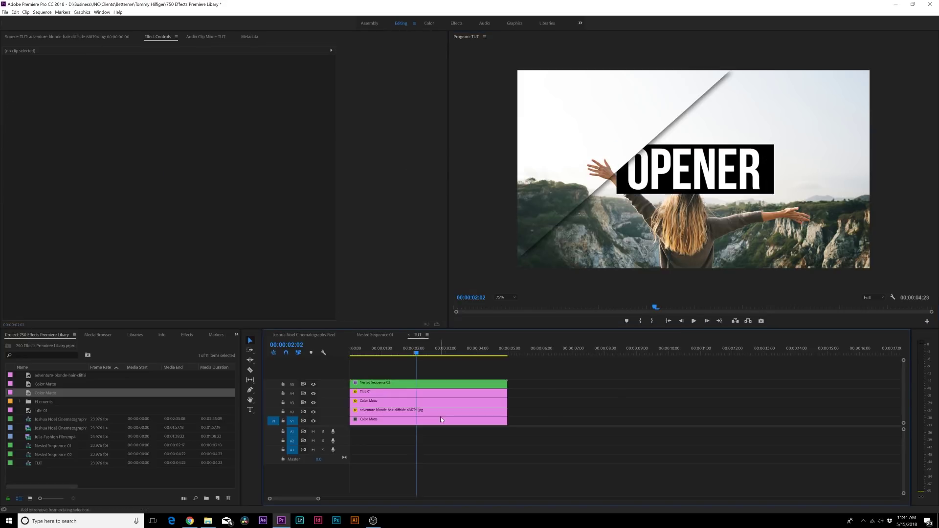
# - Nest the title and the black matte together, accepting the default sequence name
pyautogui.click(375, 403)
pyautogui.keyDown('shift'); pyautogui.click(384, 393); pyautogui.keyUp('shift')
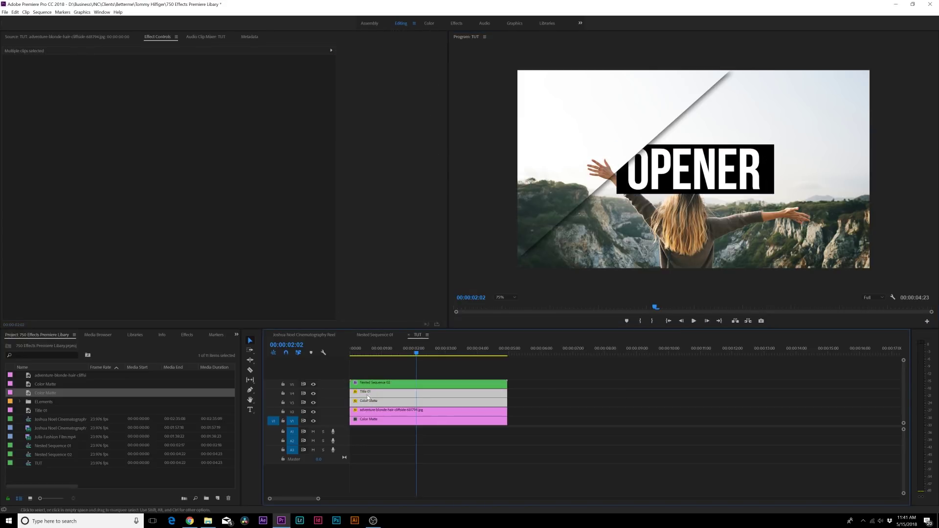
pyautogui.rightClick(382, 401)
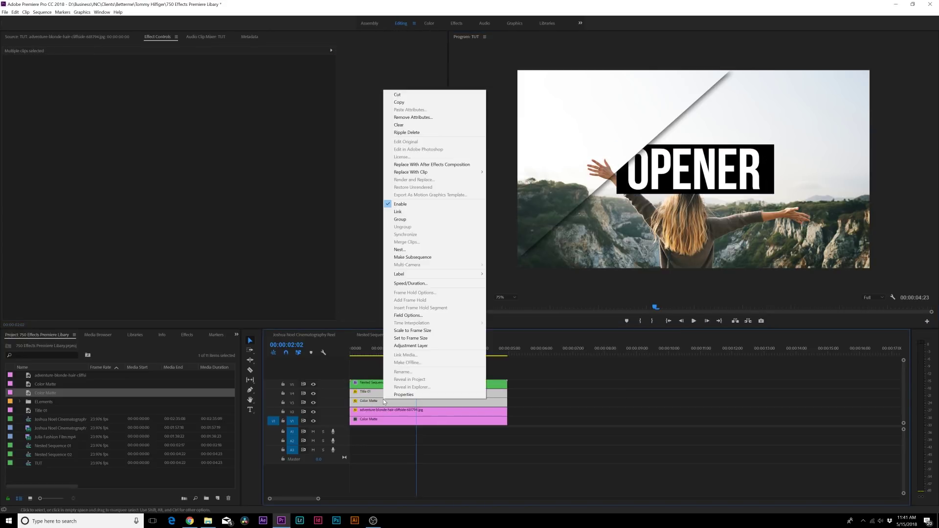
pyautogui.click(408, 247)
pyautogui.click(451, 269)
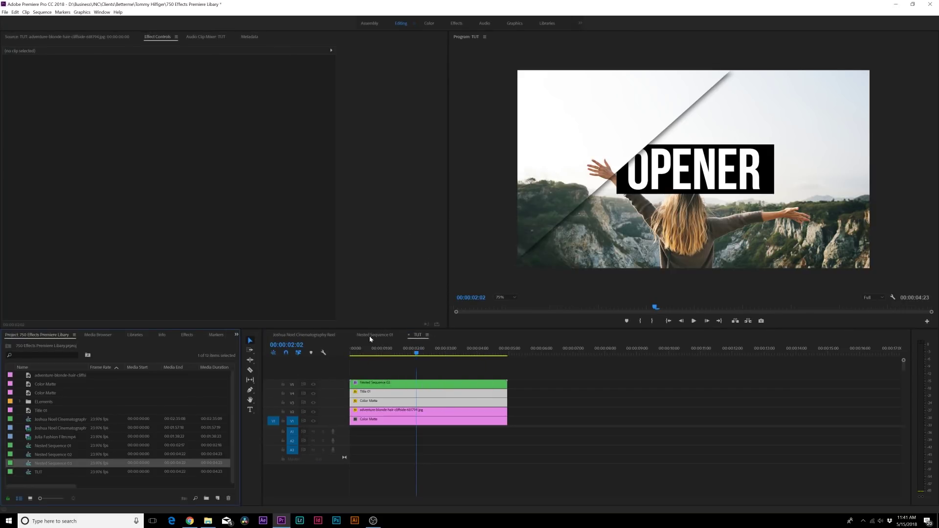
# - Keyframe the nested title's horizontal position so it slides into place from beyond the frame's left edge
pyautogui.press('Home')
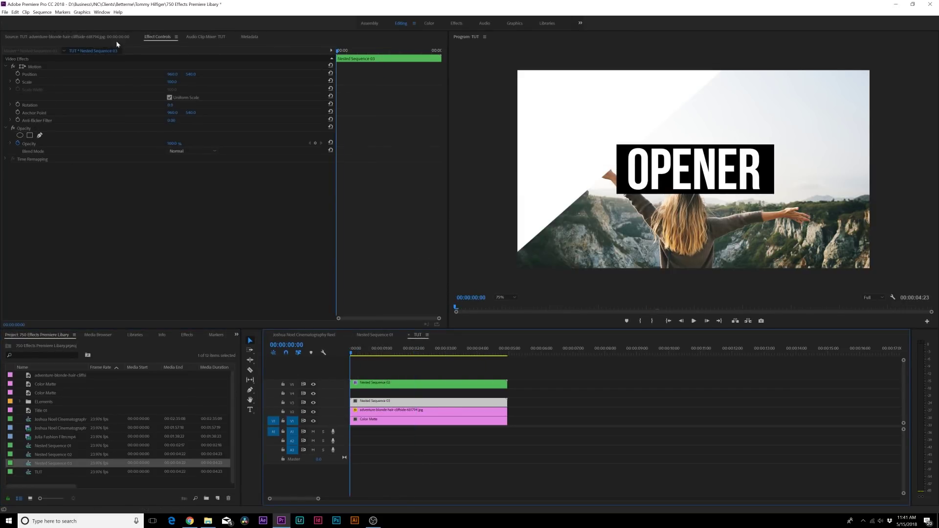
pyautogui.click(18, 74)
pyautogui.moveTo(339, 74); pyautogui.dragTo(381, 76)
pyautogui.moveTo(172, 74); pyautogui.dragTo(4, 74)
# - Move the nested title clip to start at 00:00:01:13 and play back the slide-in
pyautogui.moveTo(354, 353); pyautogui.dragTo(399, 365)
pyautogui.moveTo(364, 401); pyautogui.dragTo(416, 406)
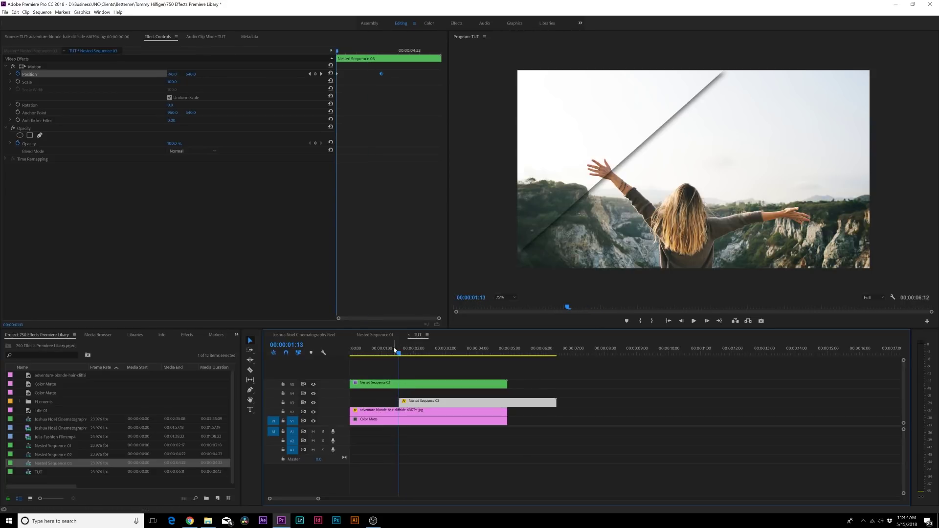
pyautogui.press('space')
# - Move the nested title's second position keyframe earlier and make the title drift right with a further position change
pyautogui.moveTo(435, 365); pyautogui.dragTo(462, 367)
pyautogui.moveTo(384, 74); pyautogui.dragTo(354, 78)
pyautogui.moveTo(439, 355); pyautogui.dragTo(455, 375)
pyautogui.moveTo(175, 77); pyautogui.dragTo(257, 77)
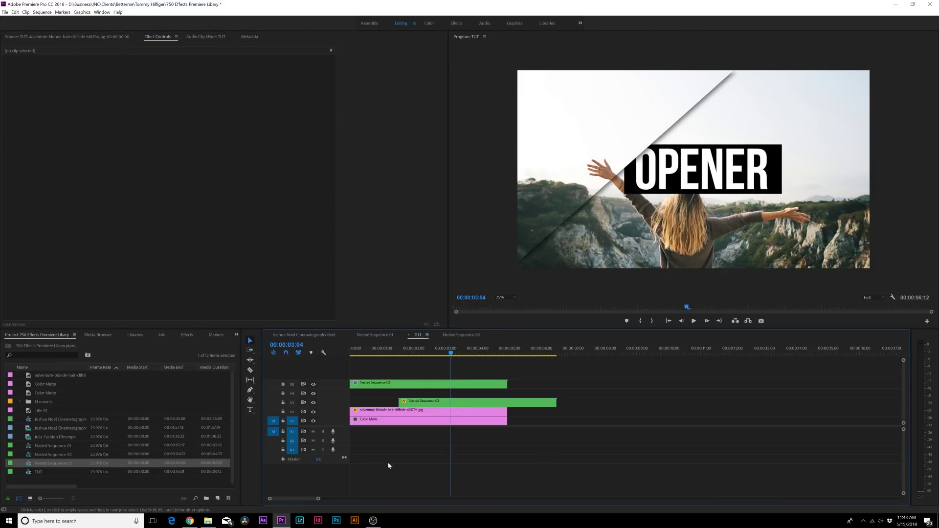
# - Nest all the clips in the TUT sequence together, accepting the default sequence name
pyautogui.moveTo(391, 429); pyautogui.dragTo(427, 381)
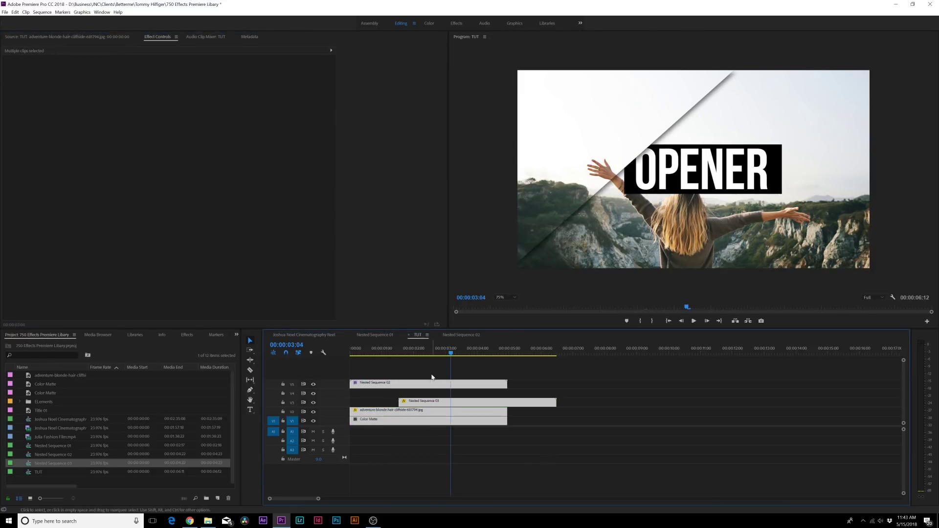
pyautogui.rightClick(417, 386)
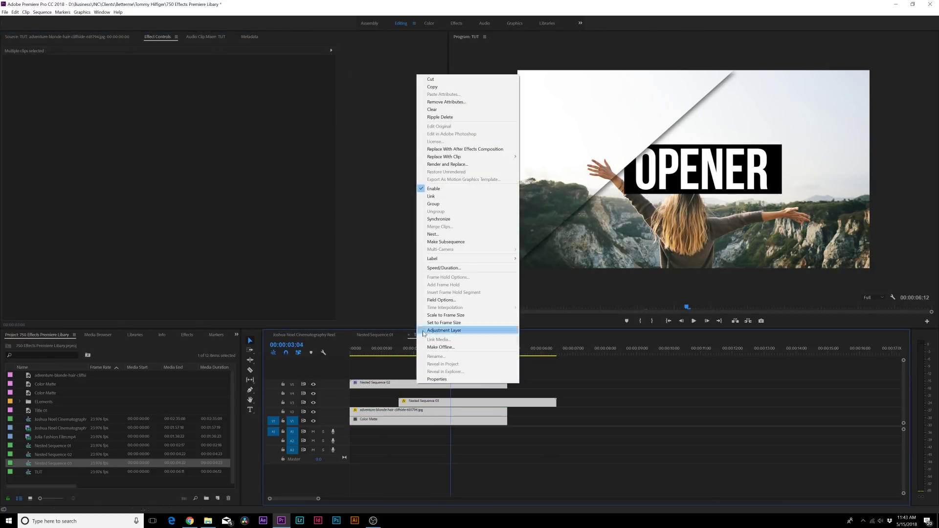
pyautogui.click(432, 234)
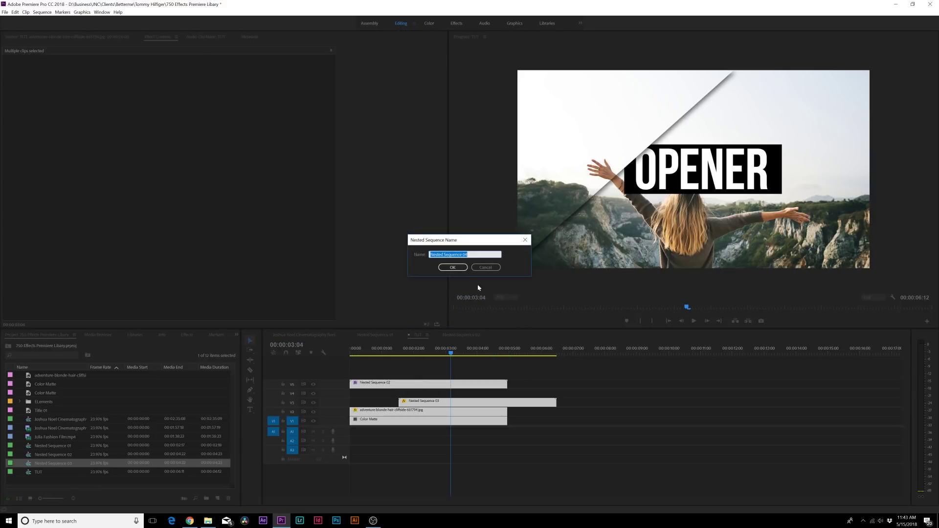
pyautogui.click(453, 266)
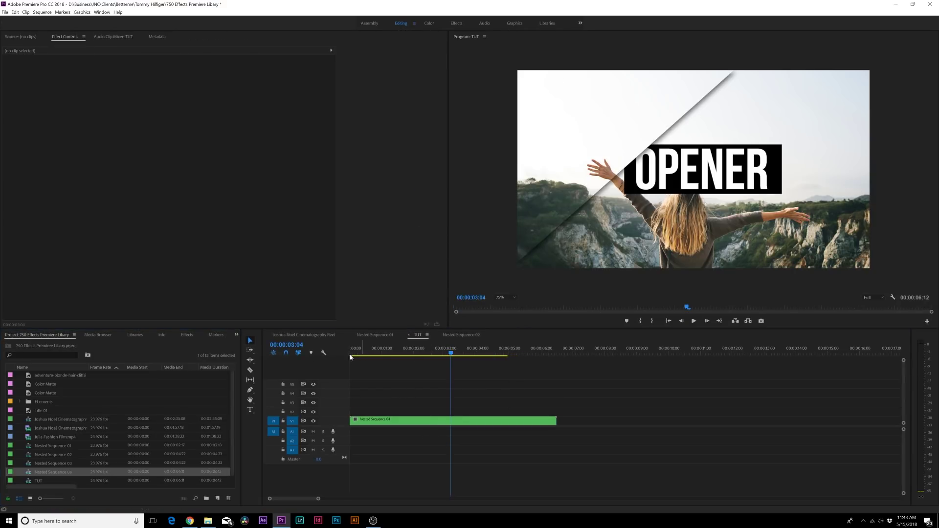
# - Keyframe the combined nest's scale from the first frame to a slightly larger value at 00:00:04:19
pyautogui.press('Home')
pyautogui.click(366, 421)
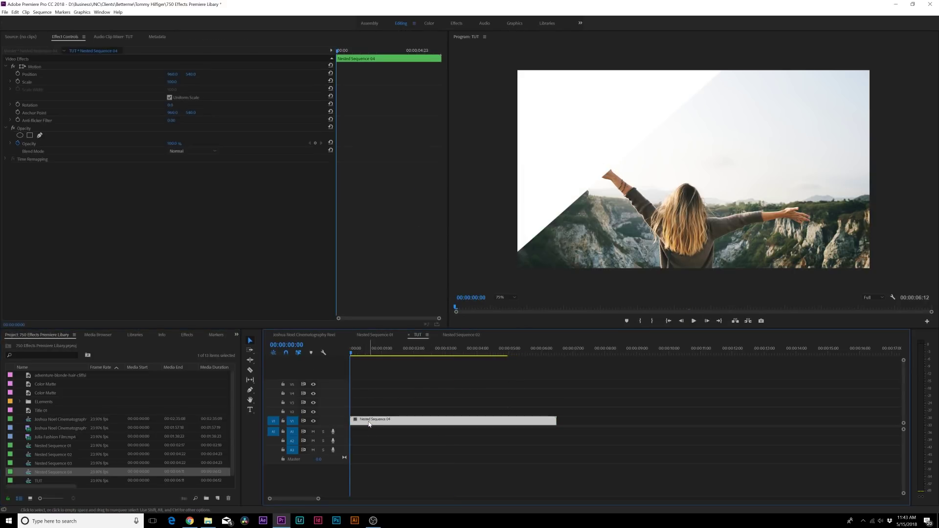
pyautogui.click(19, 82)
pyautogui.moveTo(337, 56); pyautogui.dragTo(447, 54)
pyautogui.press('Left')
pyautogui.click(414, 51)
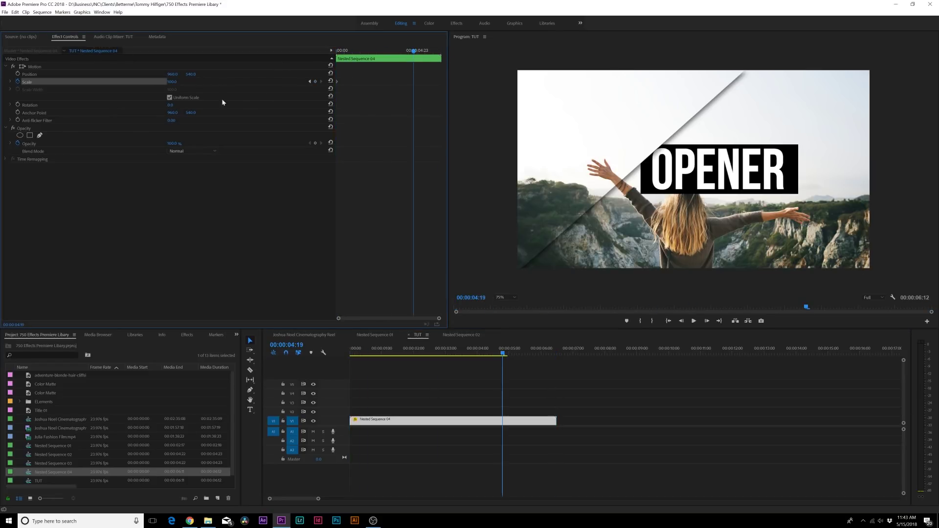
pyautogui.click(176, 82)
pyautogui.write('1')
pyautogui.click(209, 235)
# - Keyframe the combined nest's position from the first frame to a leftward shift at 00:00:04:19, and scrub through the move
pyautogui.moveTo(414, 50); pyautogui.dragTo(336, 80)
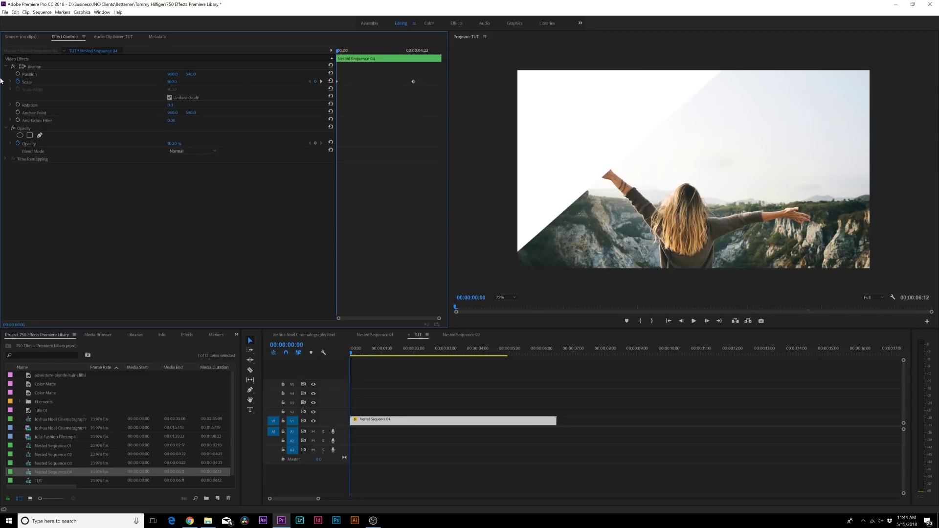
pyautogui.click(18, 74)
pyautogui.click(413, 51)
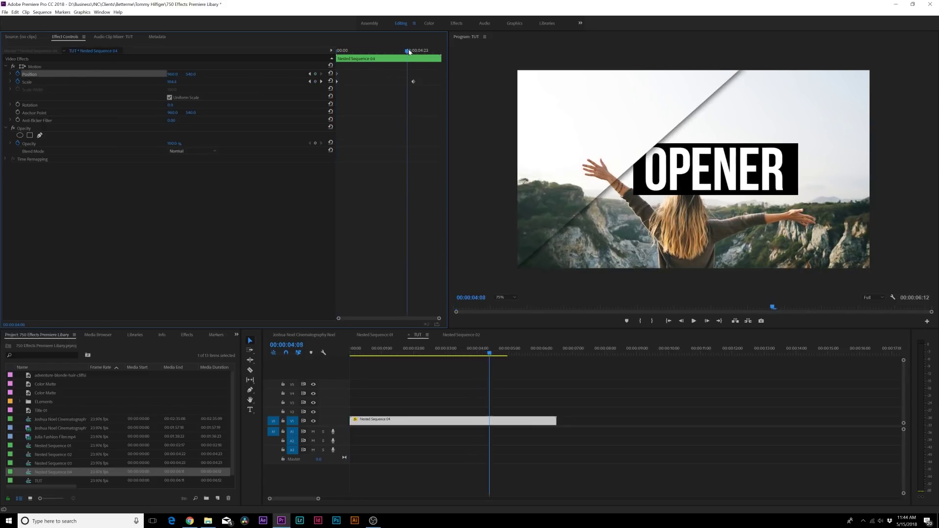
pyautogui.moveTo(414, 52); pyautogui.dragTo(414, 52)
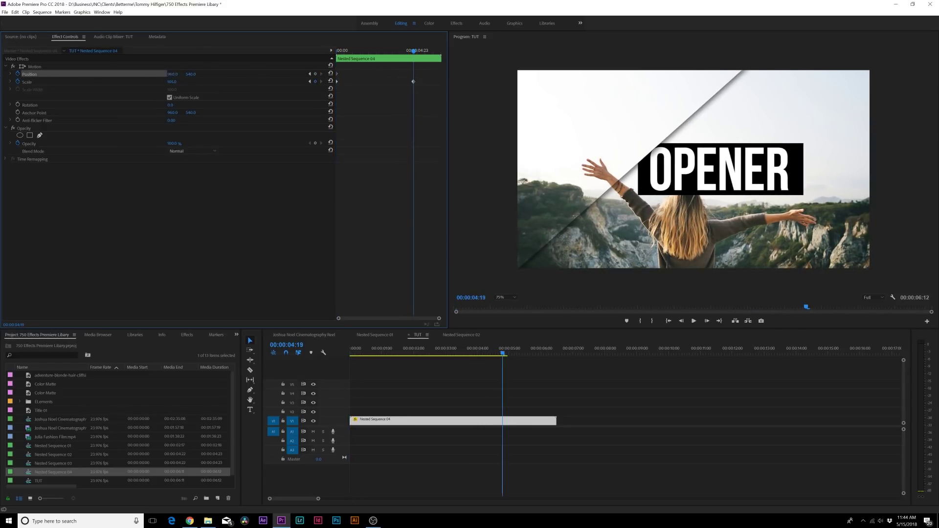
pyautogui.moveTo(172, 74); pyautogui.dragTo(142, 74)
pyautogui.click(480, 366)
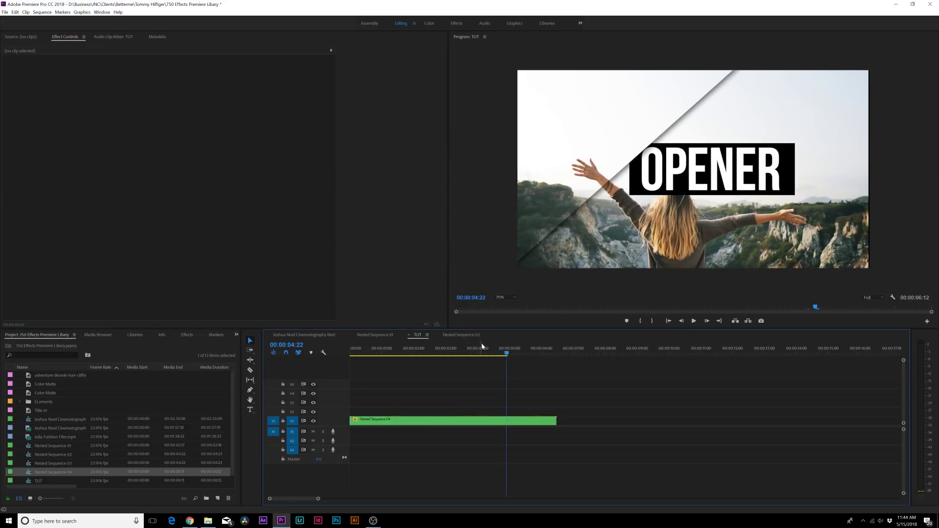
pyautogui.moveTo(482, 347); pyautogui.dragTo(445, 349)
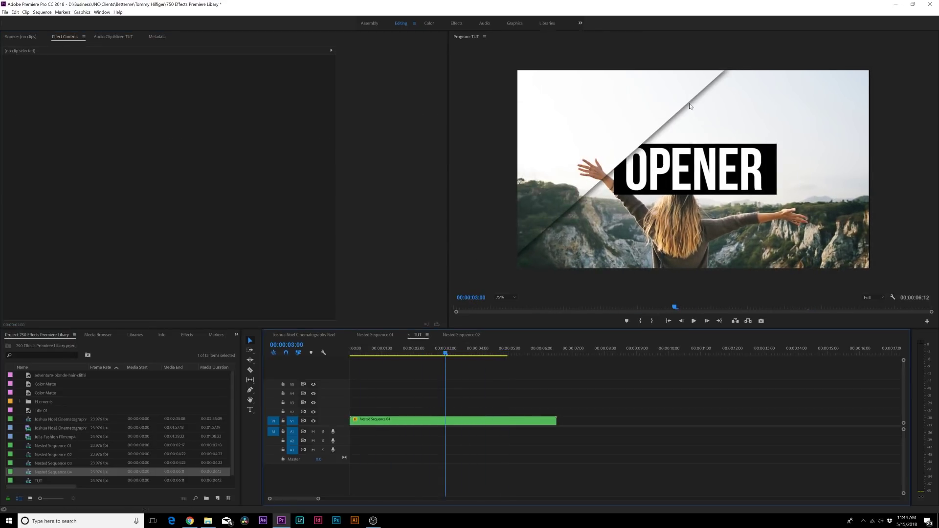
# - Open Nested Sequence 02 from within Nested Sequence 04 and duplicate its photo clip onto the track above
pyautogui.doubleClick(387, 421)
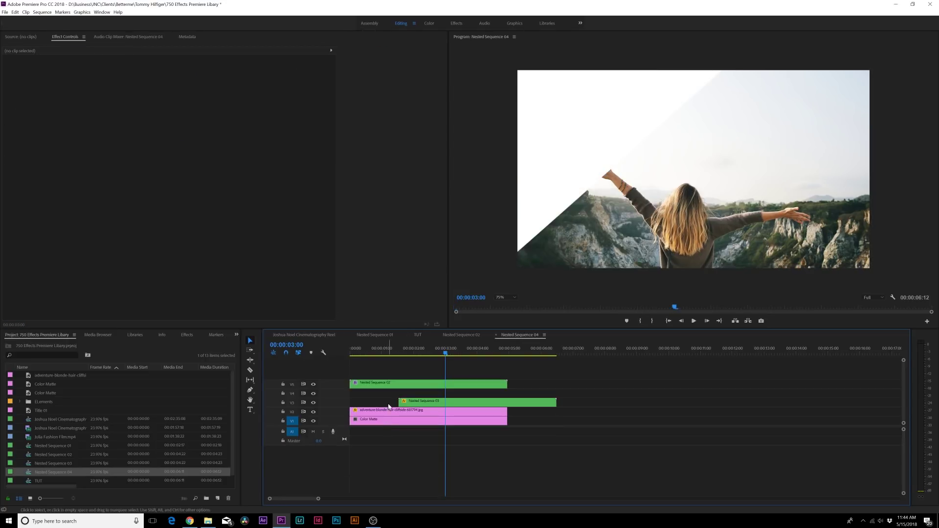
pyautogui.doubleClick(377, 384)
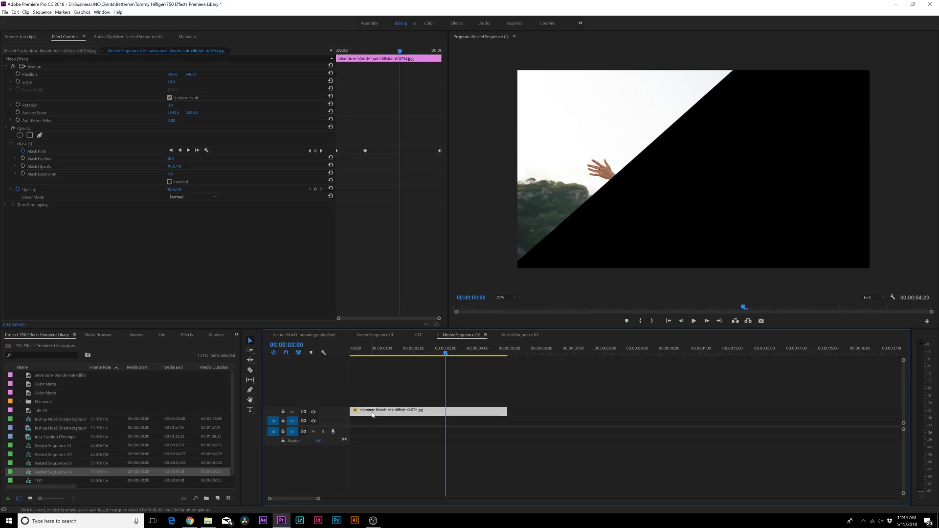
pyautogui.moveTo(372, 412); pyautogui.dragTo(376, 401)
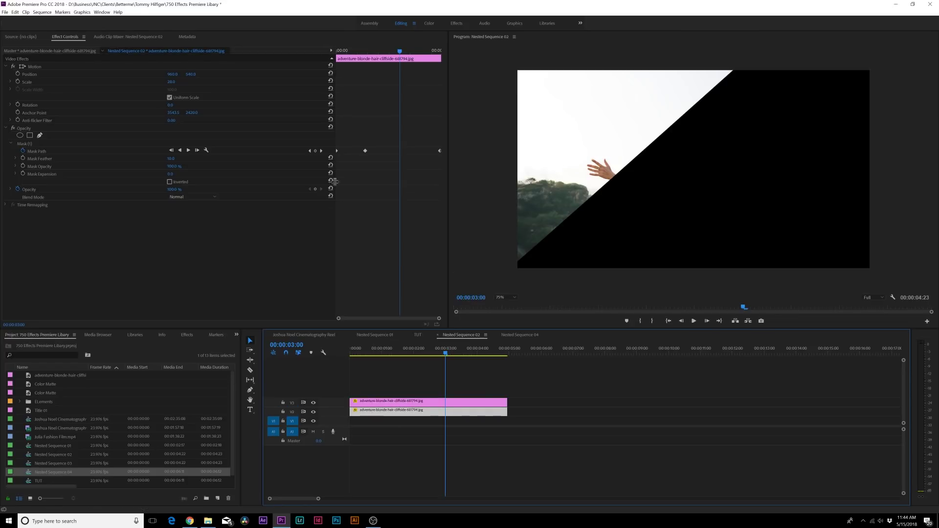
# - Replace the lower photo copy's opacity mask with a pen-drawn mask cutting diagonally across the image's lower-right corner
pyautogui.click(24, 144)
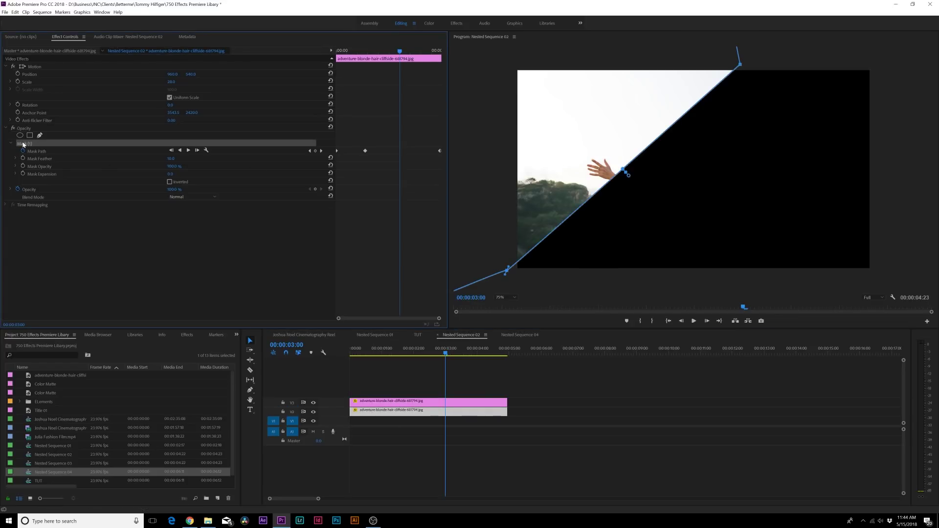
pyautogui.press('Delete')
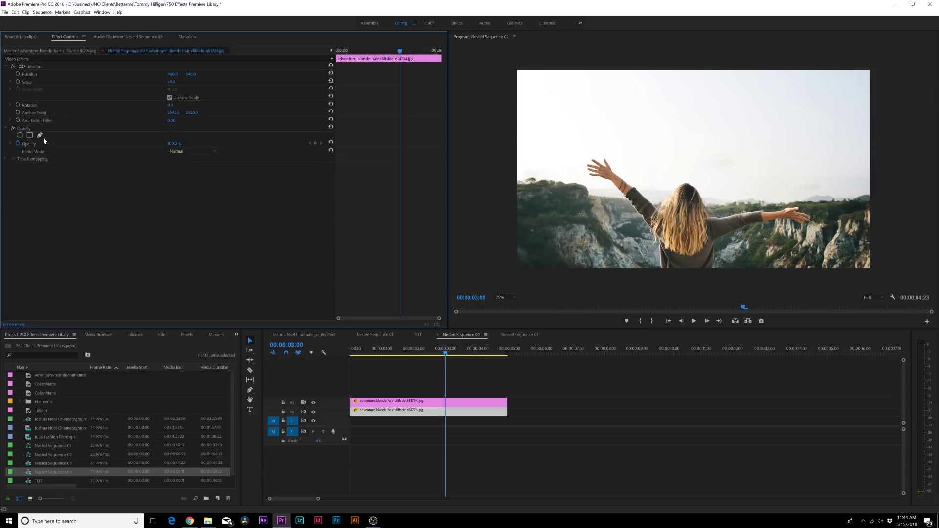
pyautogui.click(40, 136)
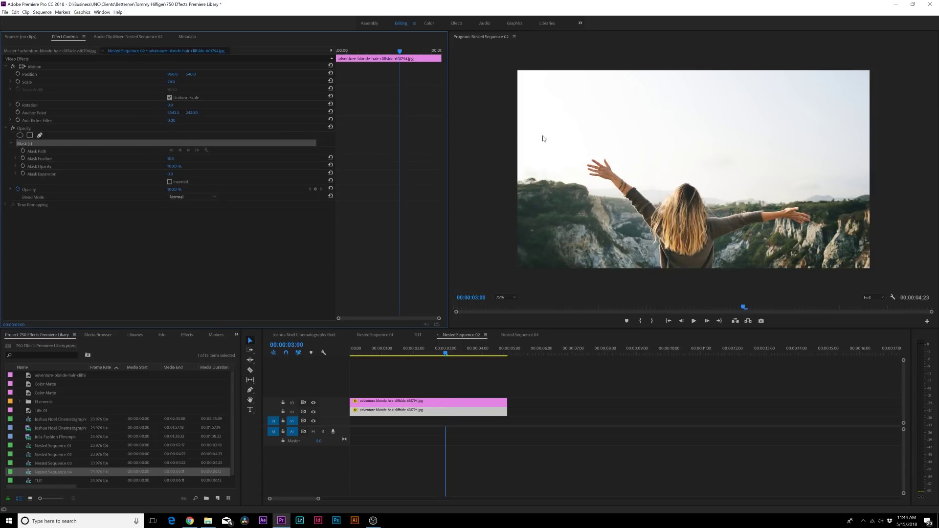
pyautogui.click(725, 279)
pyautogui.click(876, 213)
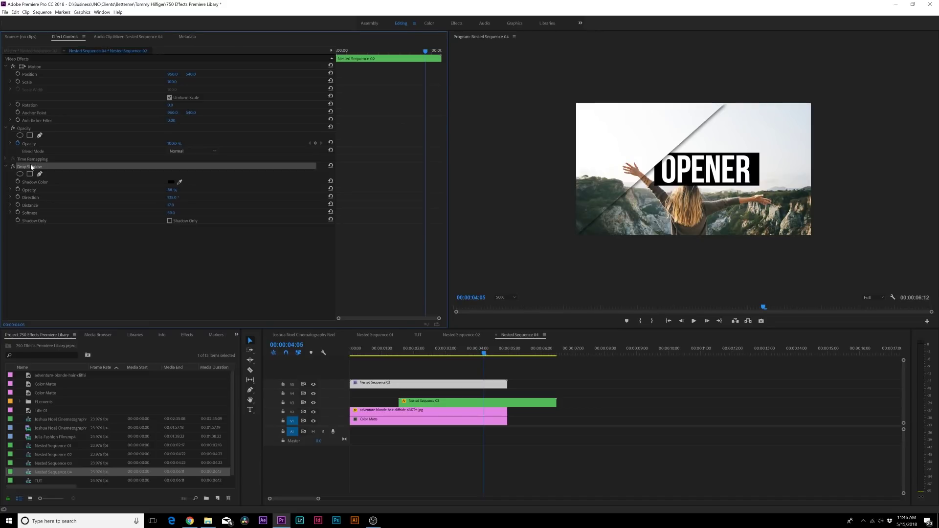
# - Duplicate the Drop Shadow on Nested Sequence 02, turn the copy's direction toward the upper left, and fit the preview to the monitor
pyautogui.hotkey('ctrl', 'c')
pyautogui.hotkey('ctrl', 'v')
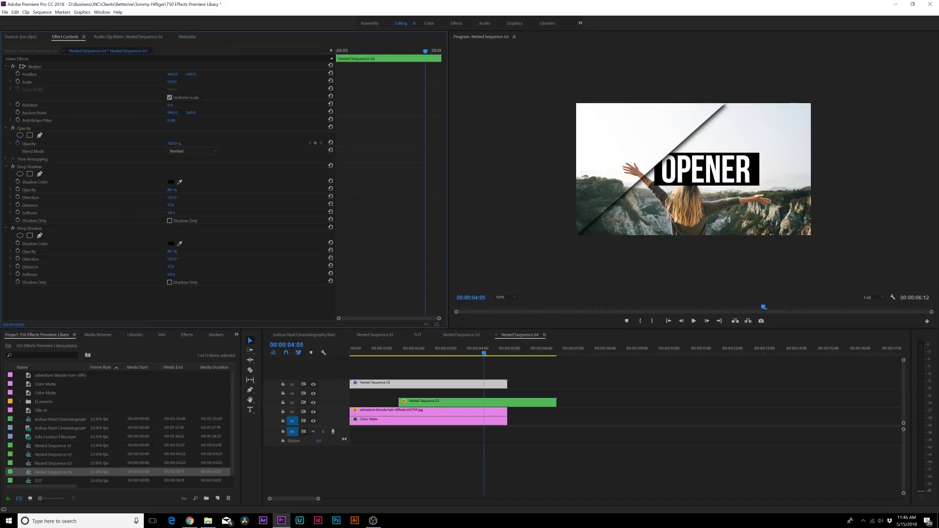
pyautogui.moveTo(172, 259); pyautogui.dragTo(76, 259)
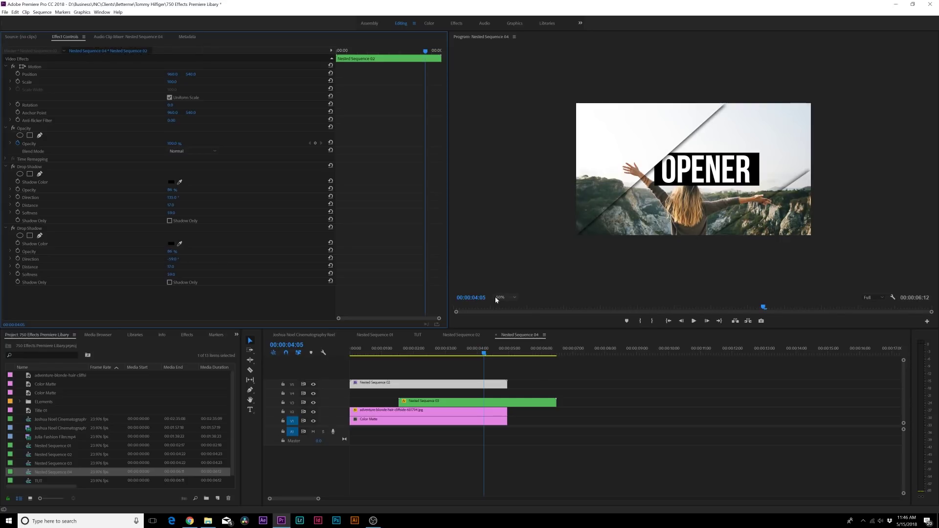
pyautogui.click(502, 297)
pyautogui.click(504, 307)
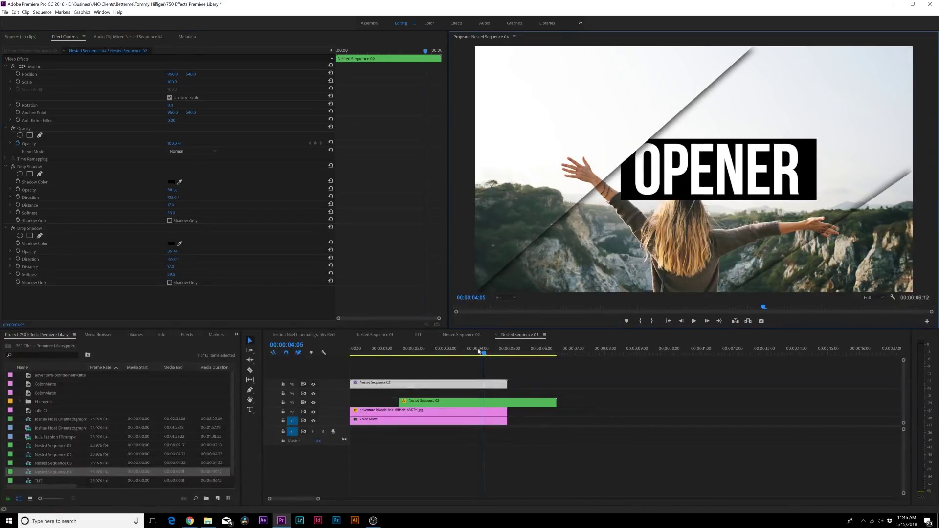
# - Return to the TUT sequence and play back the opener from the start to review the complete animation
pyautogui.click(417, 335)
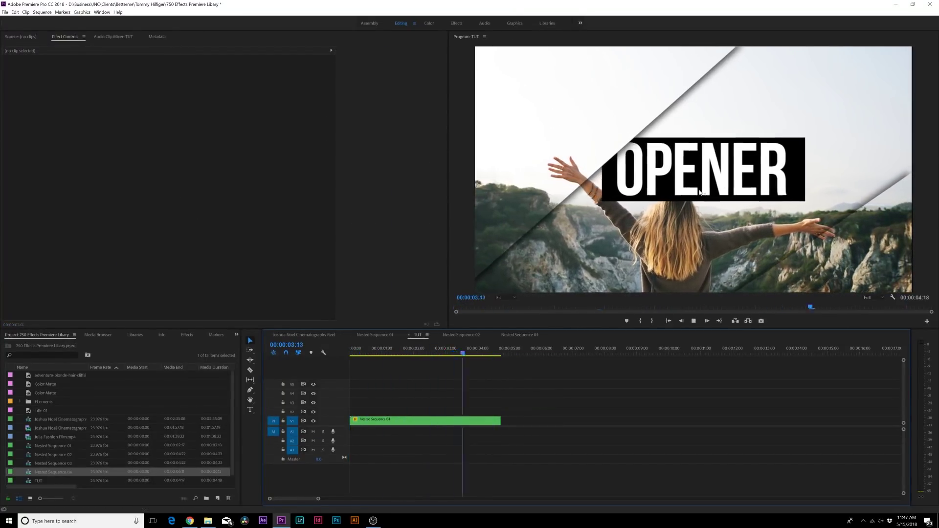
pyautogui.press('space')
pyautogui.moveTo(474, 349); pyautogui.dragTo(342, 353)
pyautogui.press('space')
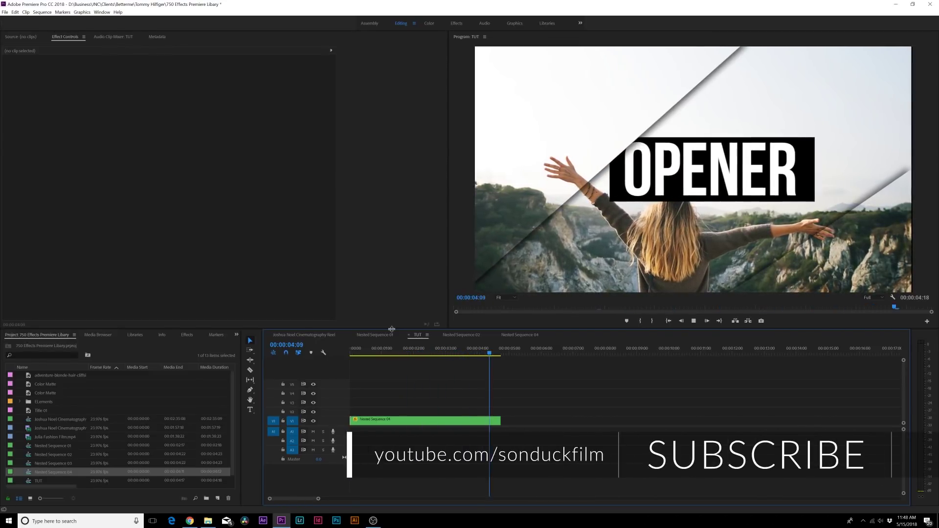
pyautogui.press('Home')
pyautogui.moveTo(429, 351); pyautogui.dragTo(450, 353)
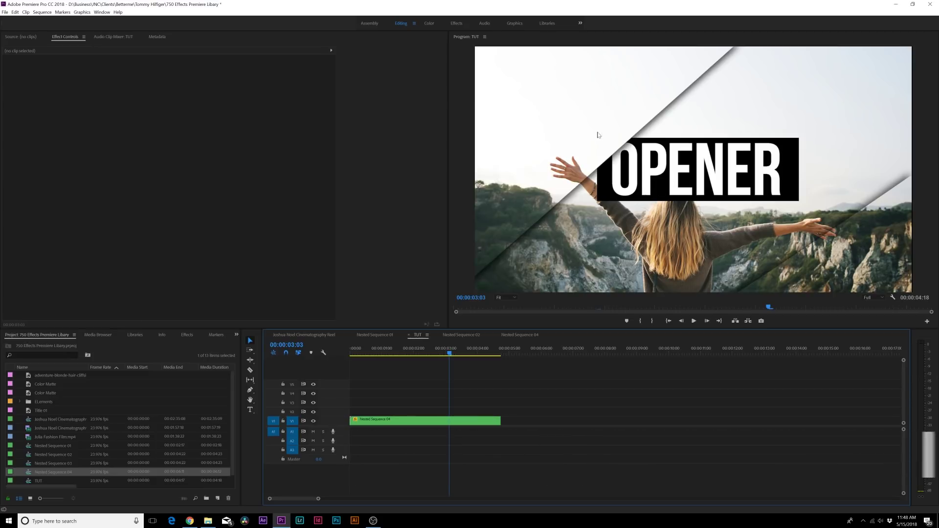